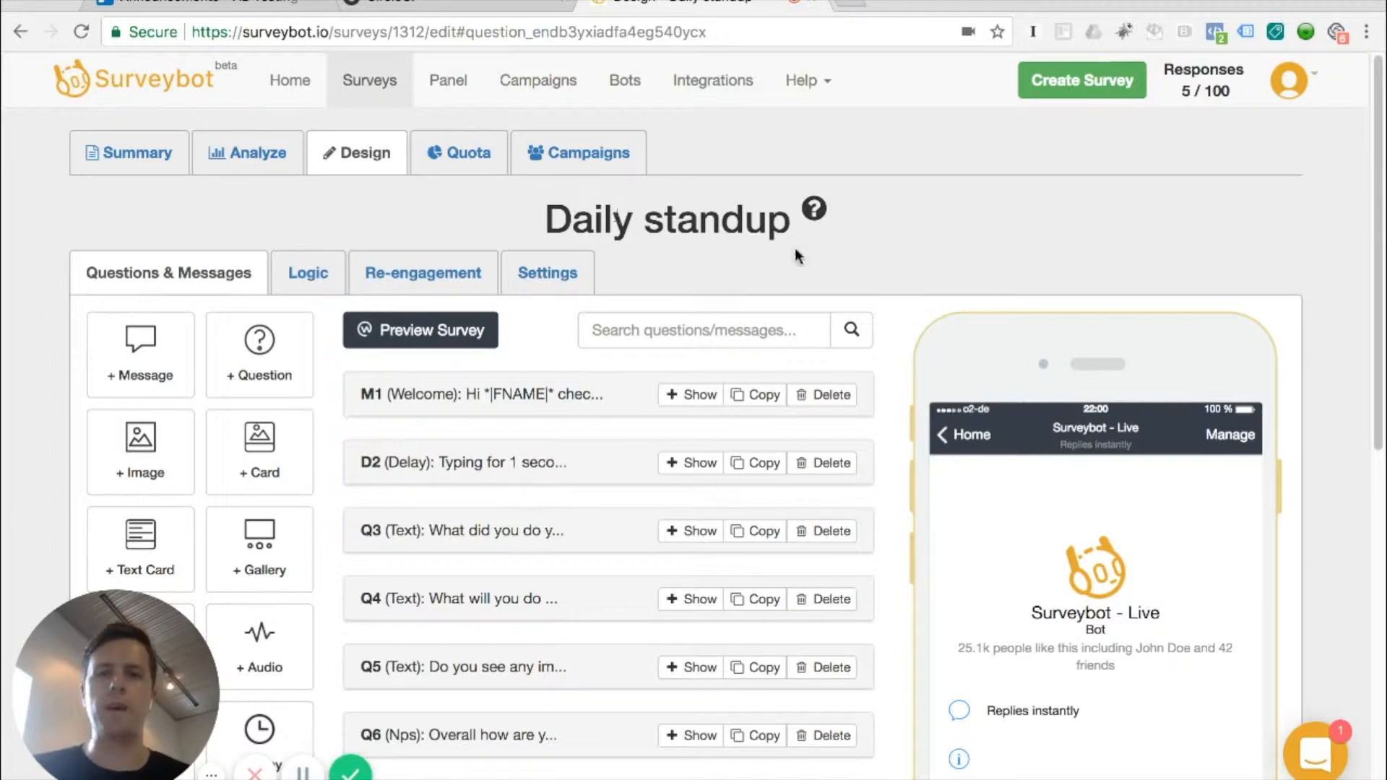
Step: Review the Daily standup survey's questions and messages, expanding question Q3 to read its type and full text
{"action": "scroll", "coordinate": [709, 214], "scroll_direction": "down", "scroll_amount": 3}
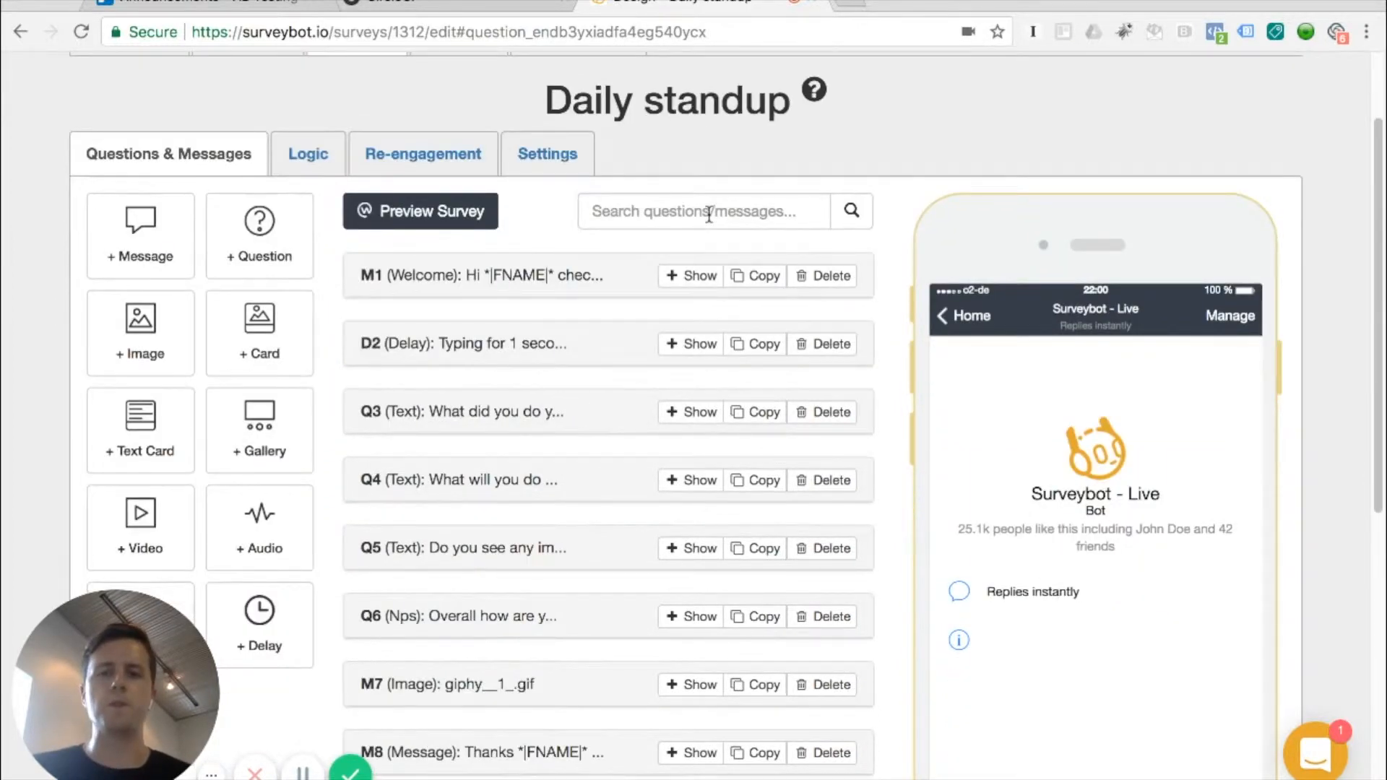
{"action": "scroll", "coordinate": [707, 217], "scroll_direction": "down", "scroll_amount": 3}
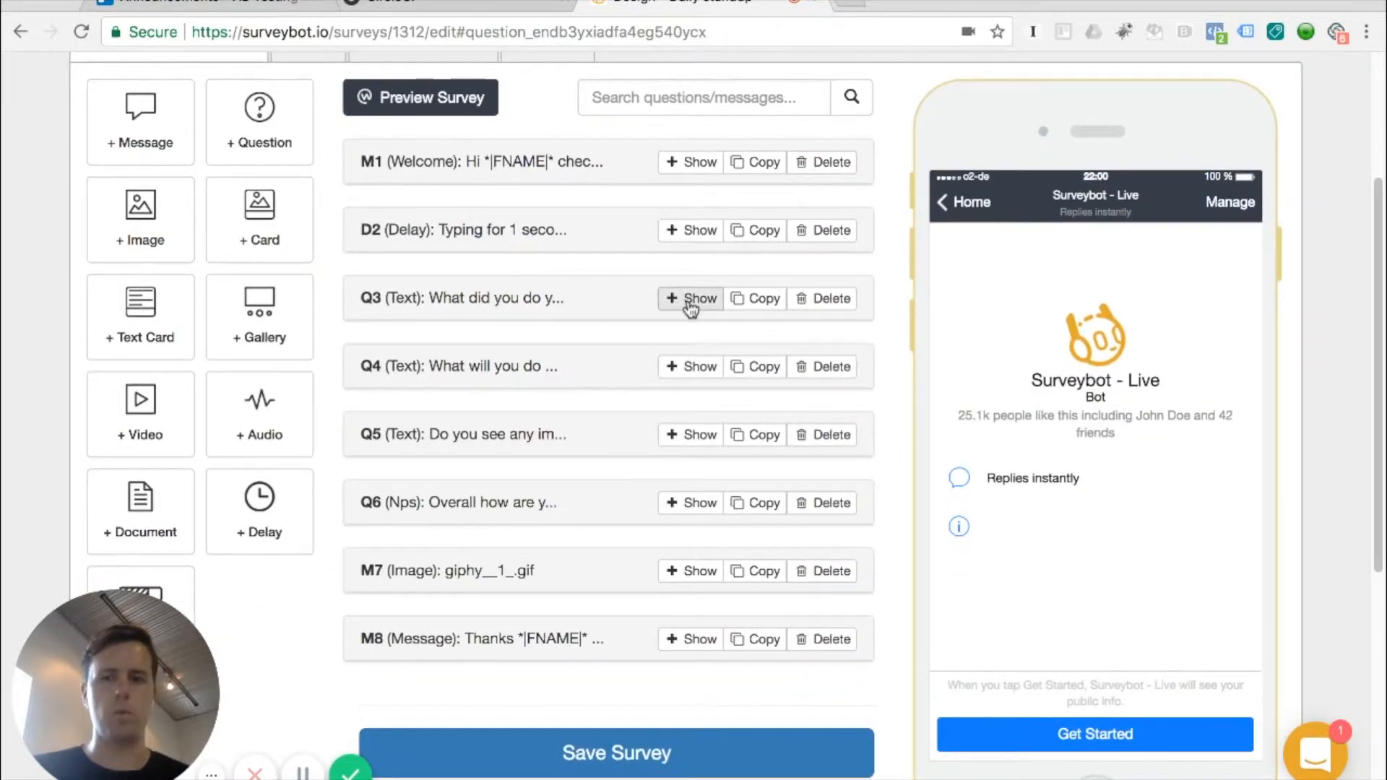
{"action": "left_click", "coordinate": [690, 302]}
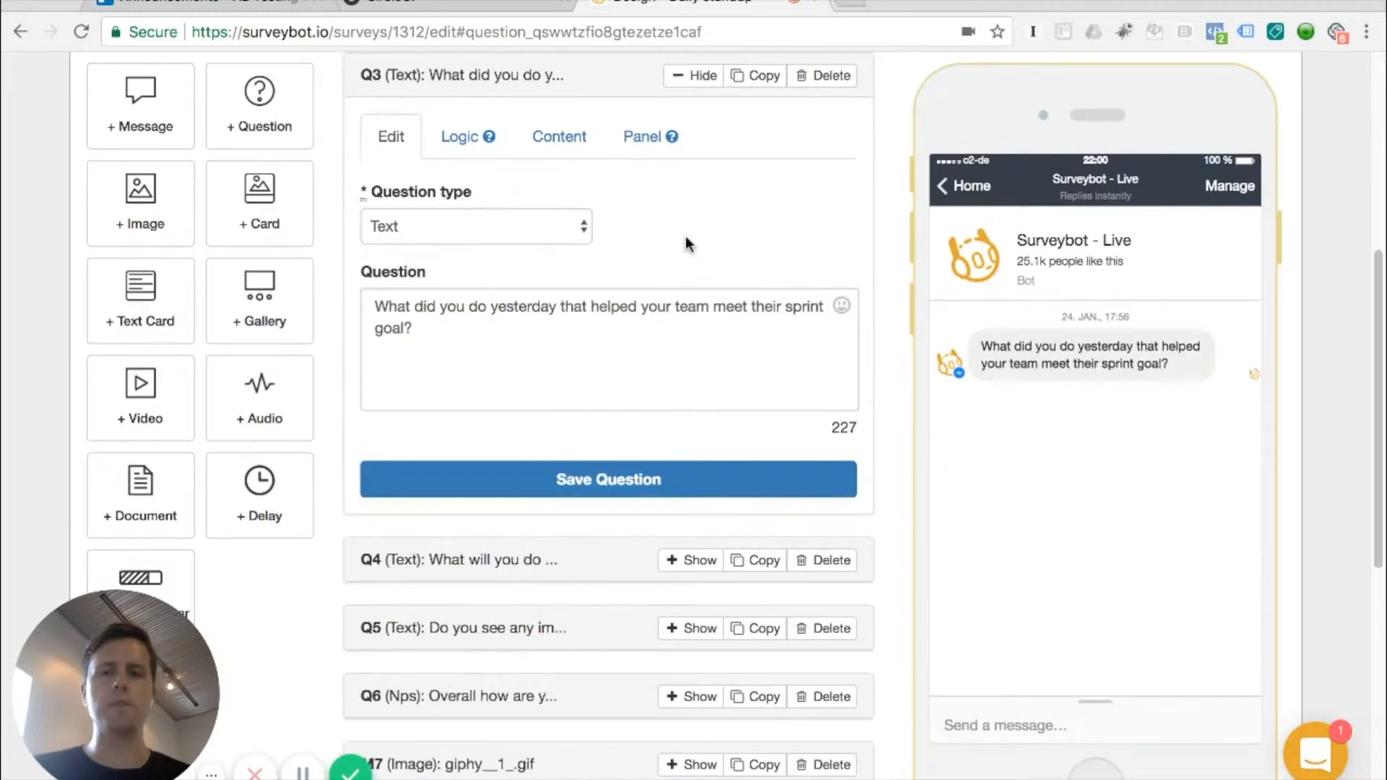
{"action": "scroll", "coordinate": [689, 244], "scroll_direction": "down", "scroll_amount": 6}
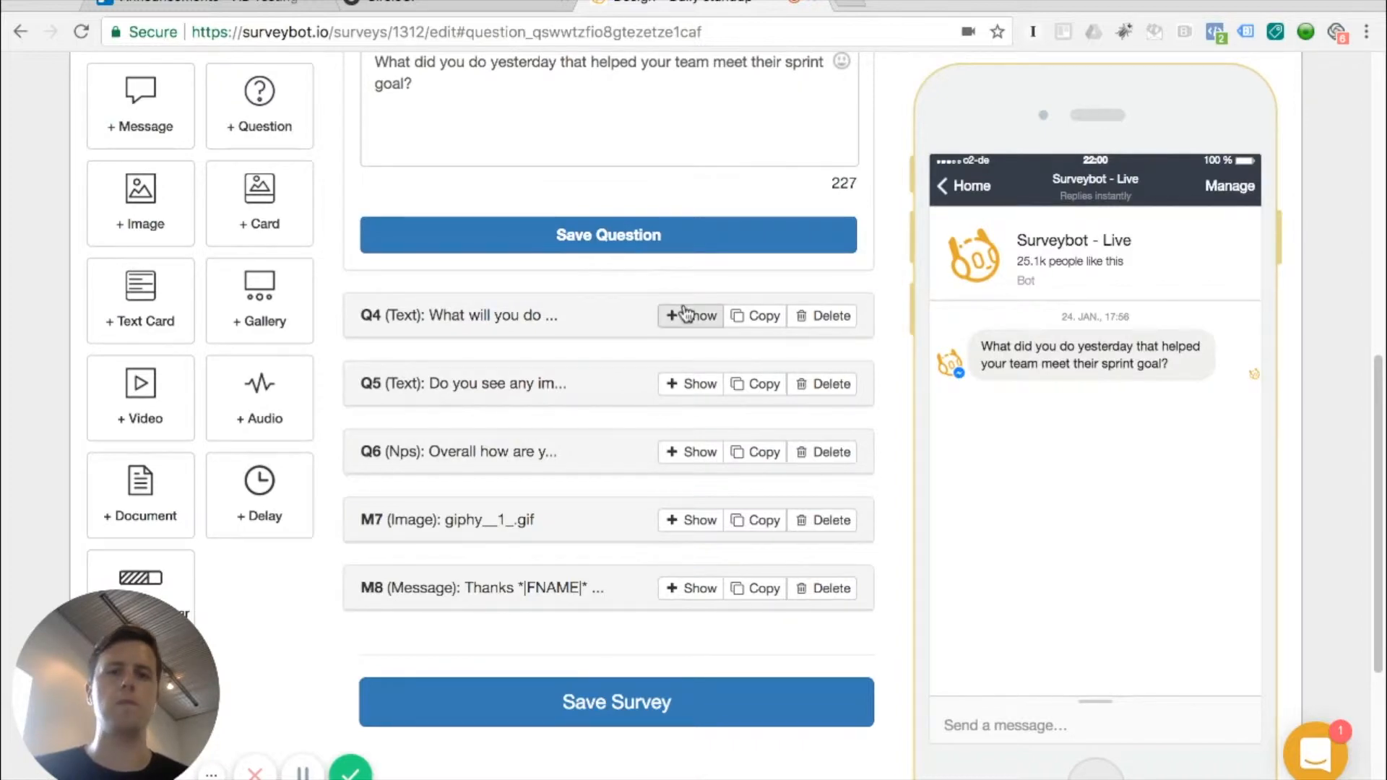
{"action": "scroll", "coordinate": [673, 330], "scroll_direction": "up", "scroll_amount": 10}
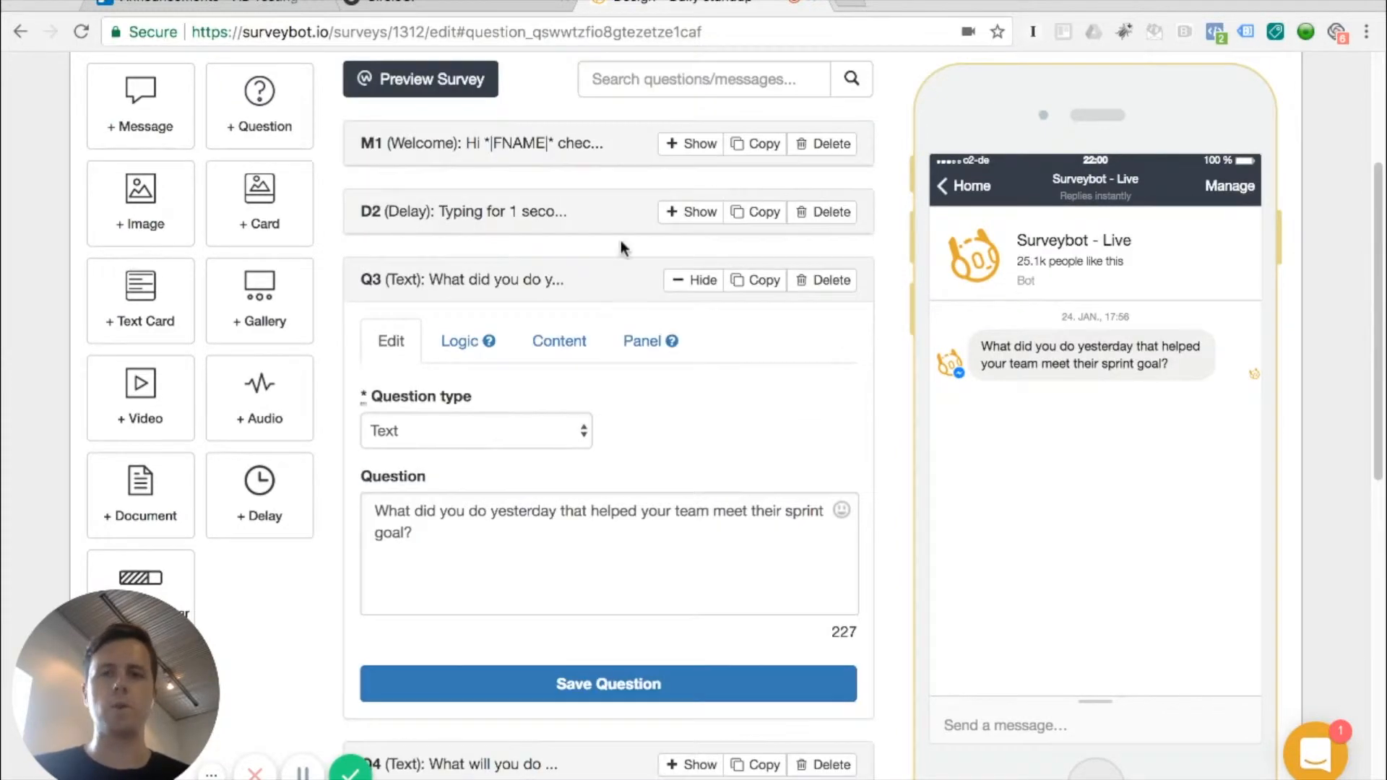
{"action": "scroll", "coordinate": [619, 227], "scroll_direction": "up", "scroll_amount": 1}
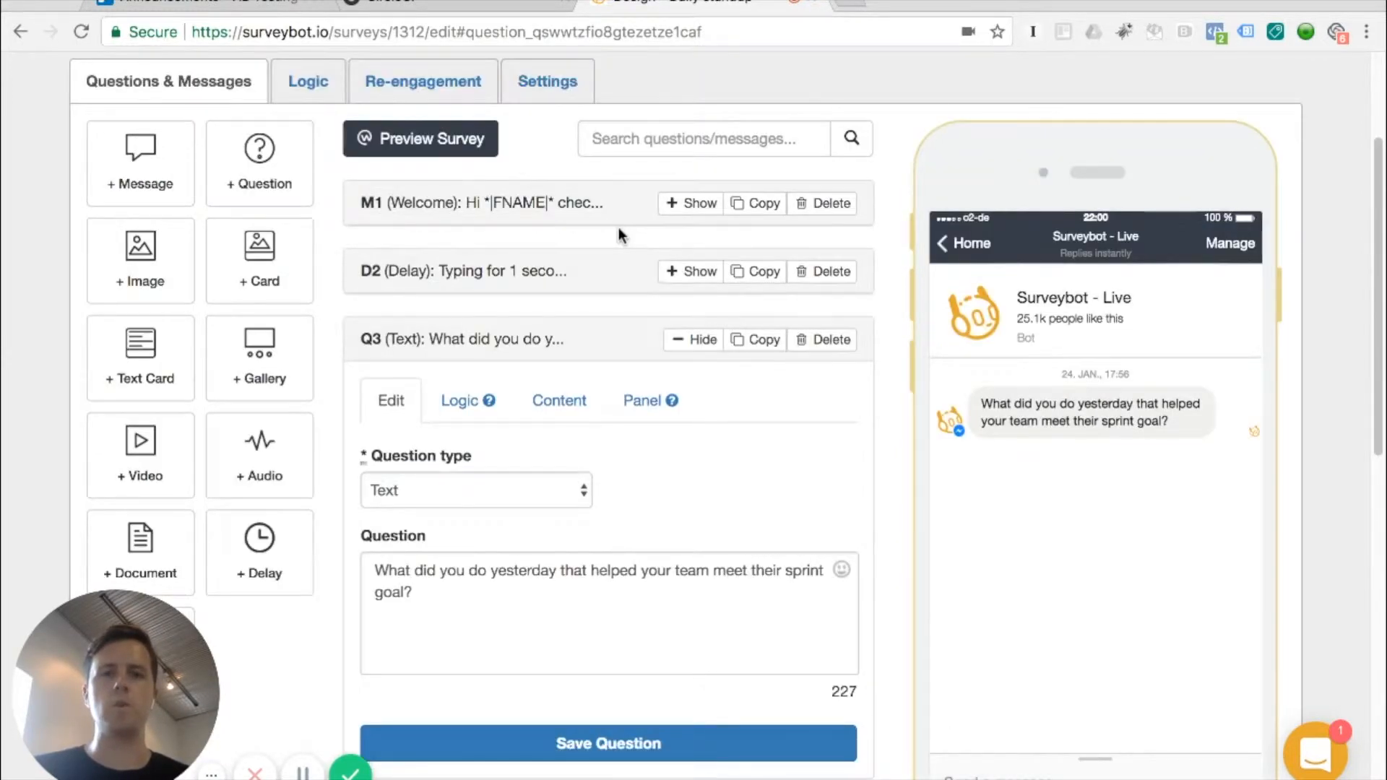
{"action": "scroll", "coordinate": [619, 227], "scroll_direction": "up", "scroll_amount": 1}
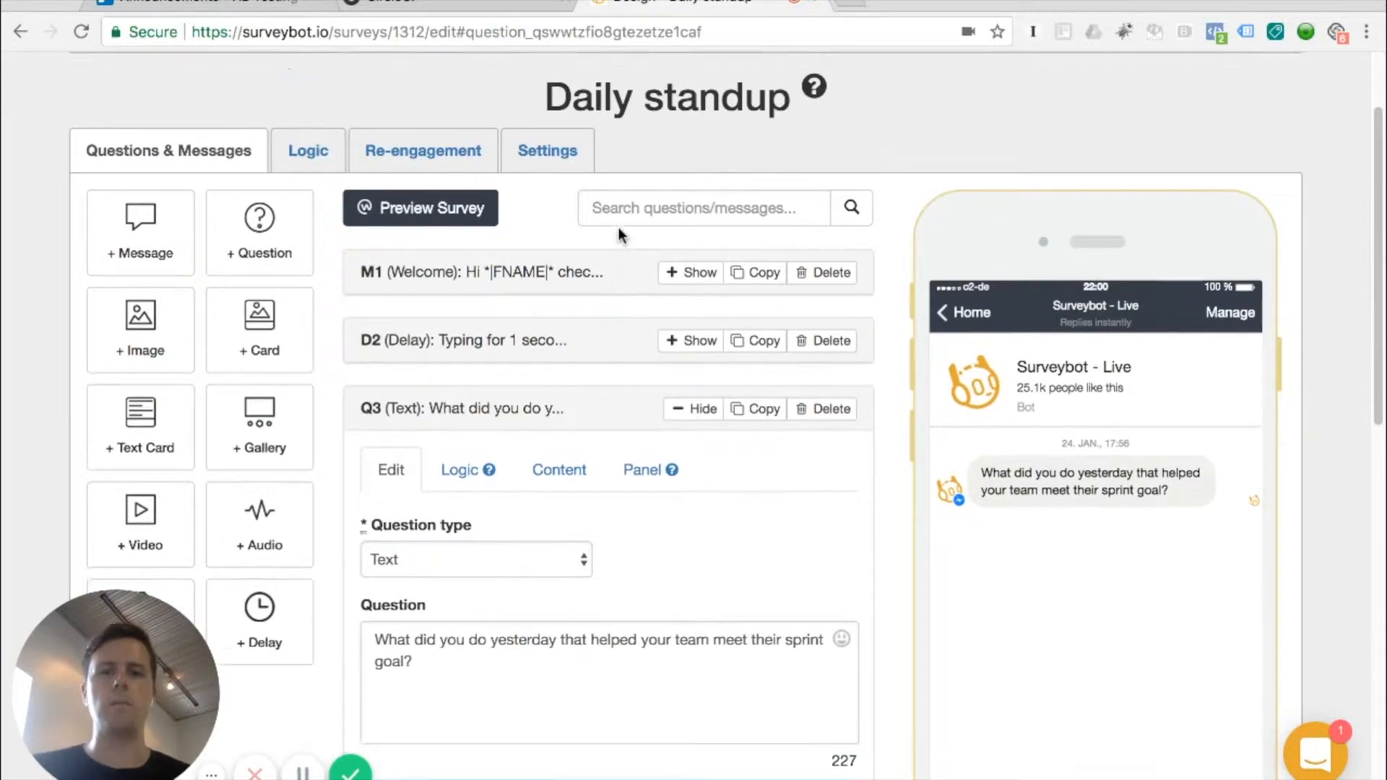
{"action": "scroll", "coordinate": [618, 228], "scroll_direction": "down", "scroll_amount": 2}
{"action": "scroll", "coordinate": [619, 227], "scroll_direction": "down", "scroll_amount": 3}
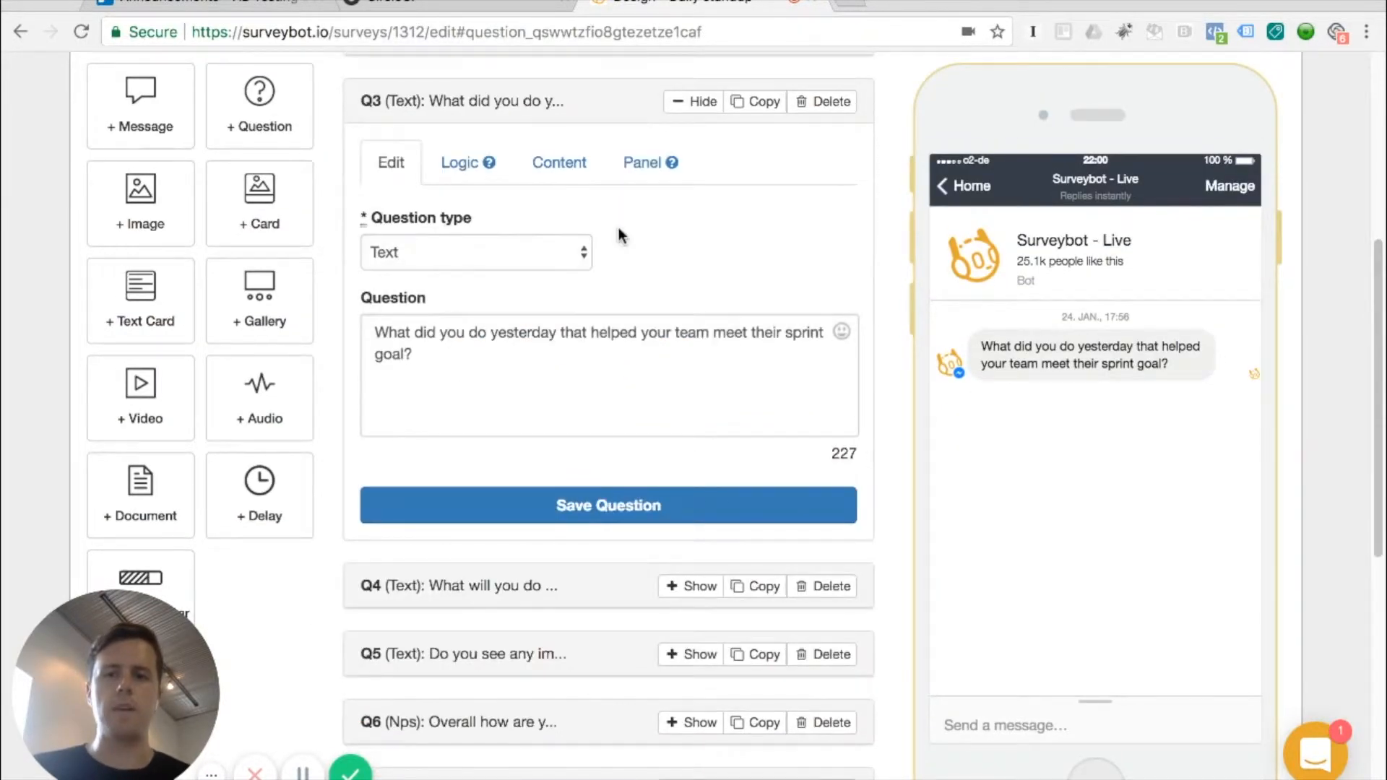
{"action": "scroll", "coordinate": [619, 227], "scroll_direction": "down", "scroll_amount": 2}
{"action": "scroll", "coordinate": [619, 228], "scroll_direction": "up", "scroll_amount": 2}
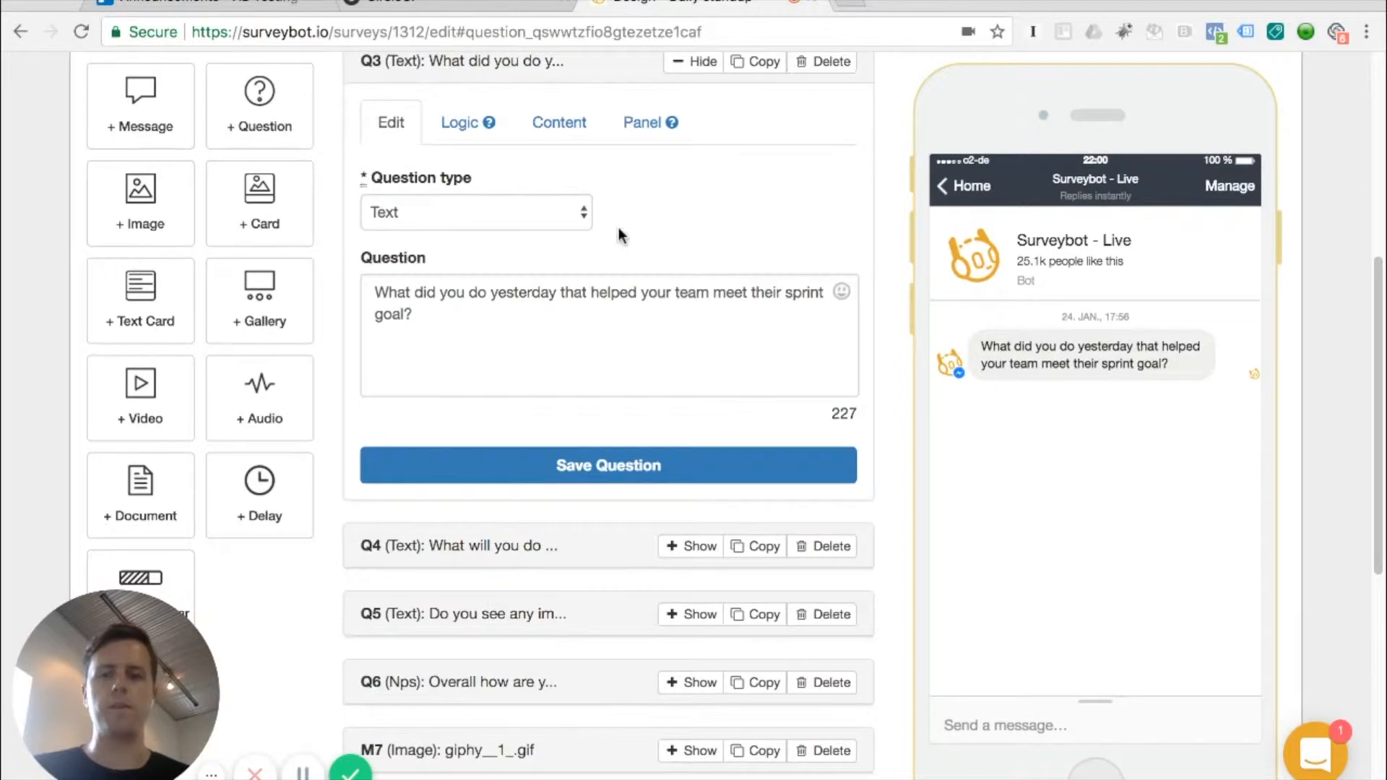
{"action": "scroll", "coordinate": [643, 355], "scroll_direction": "up", "scroll_amount": 1}
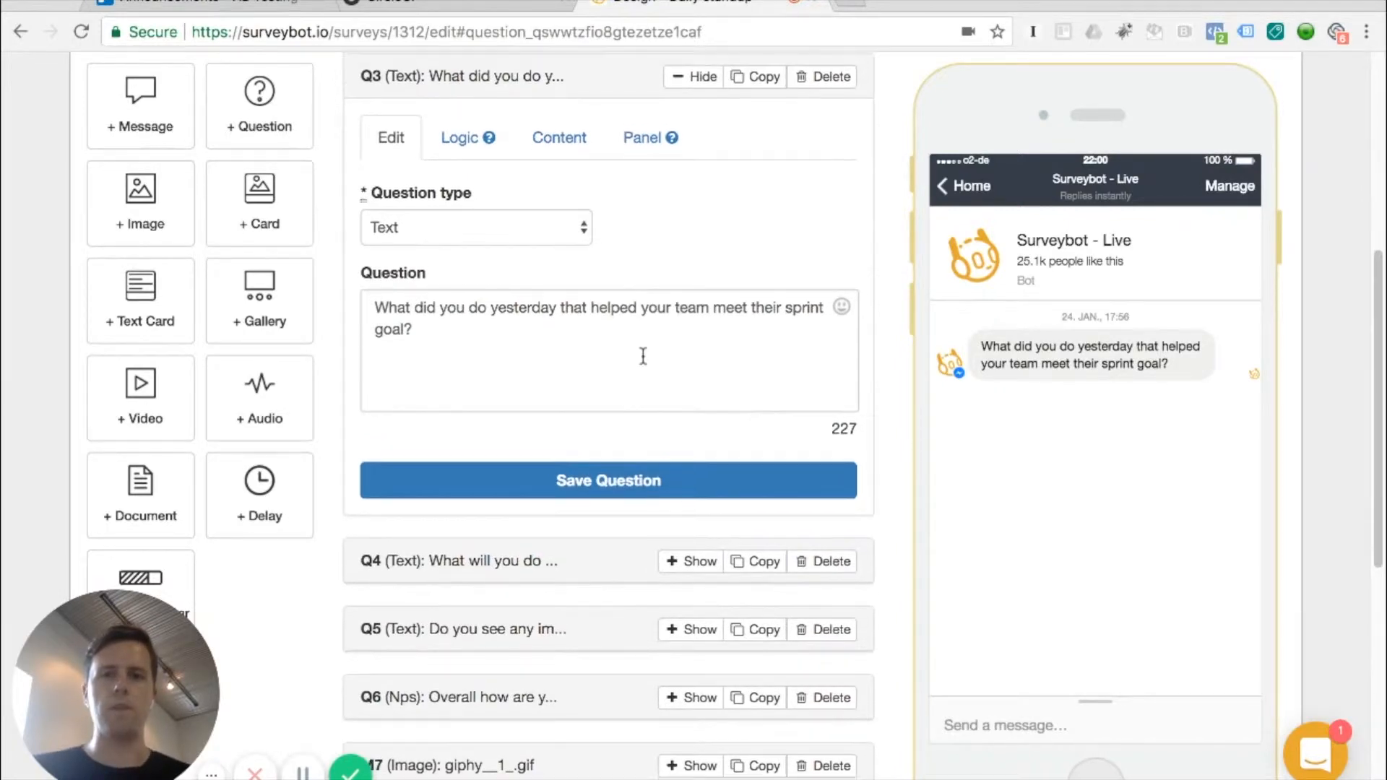
{"action": "scroll", "coordinate": [643, 355], "scroll_direction": "down", "scroll_amount": 4}
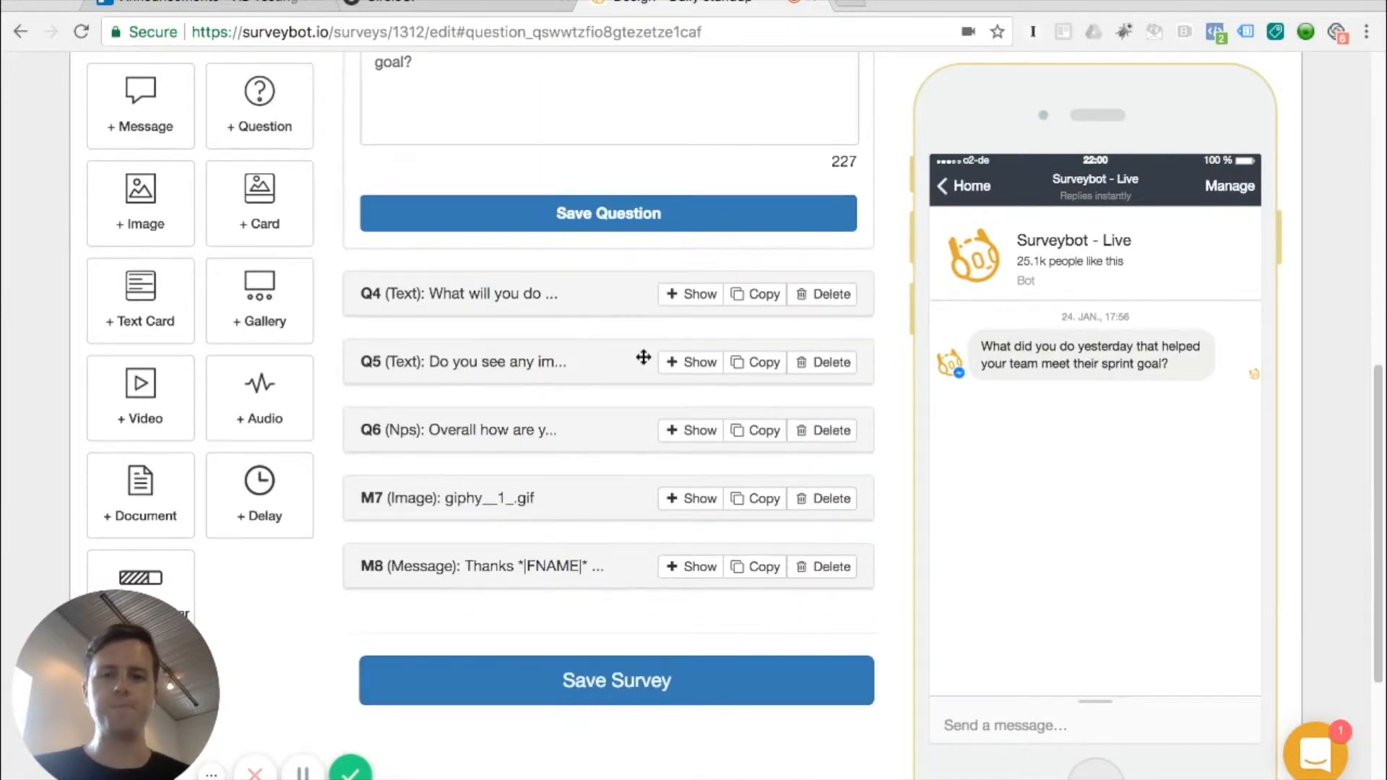
{"action": "scroll", "coordinate": [643, 356], "scroll_direction": "up", "scroll_amount": 5}
{"action": "scroll", "coordinate": [643, 357], "scroll_direction": "up", "scroll_amount": 6}
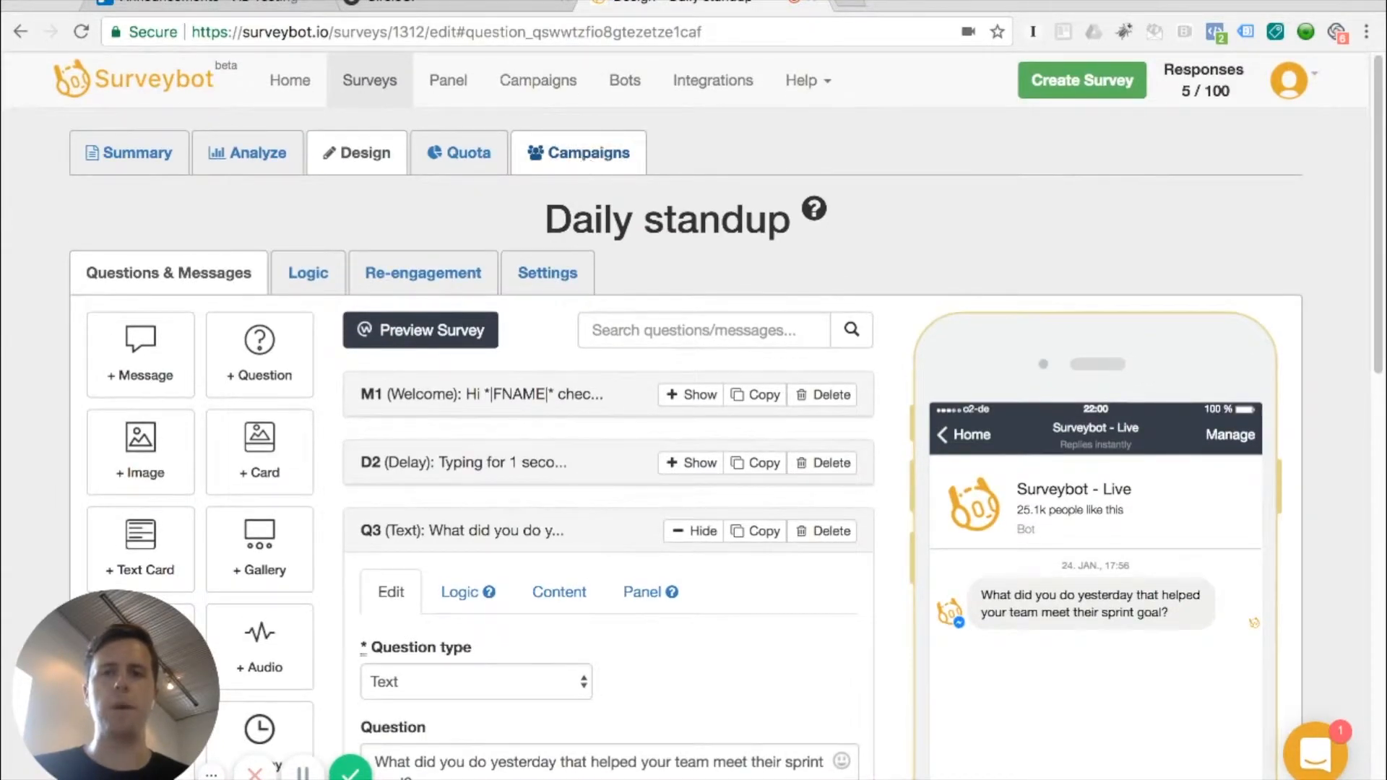
Step: Create a new Workplace campaign for this survey named "Daily Standup" and proceed to its panel selection
{"action": "left_click", "coordinate": [578, 153]}
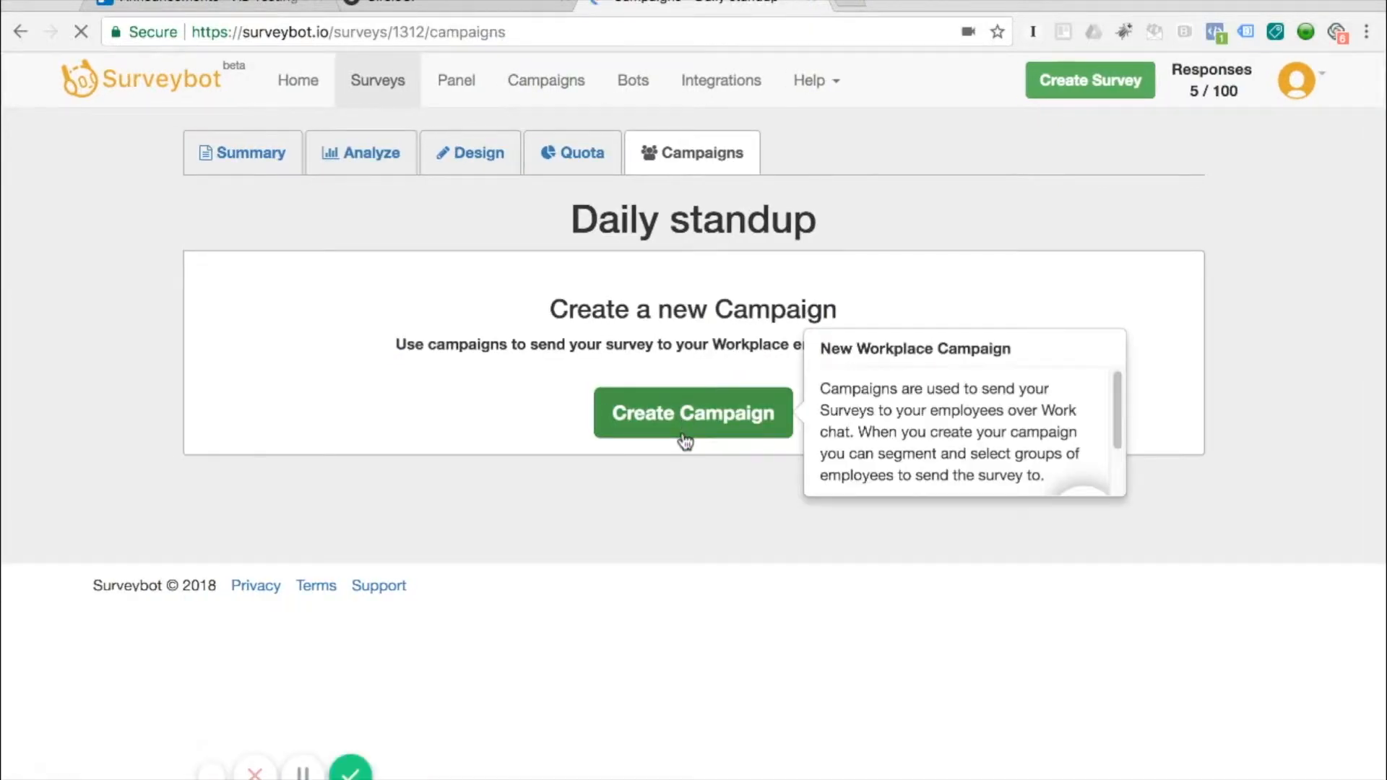
{"action": "left_click", "coordinate": [685, 438]}
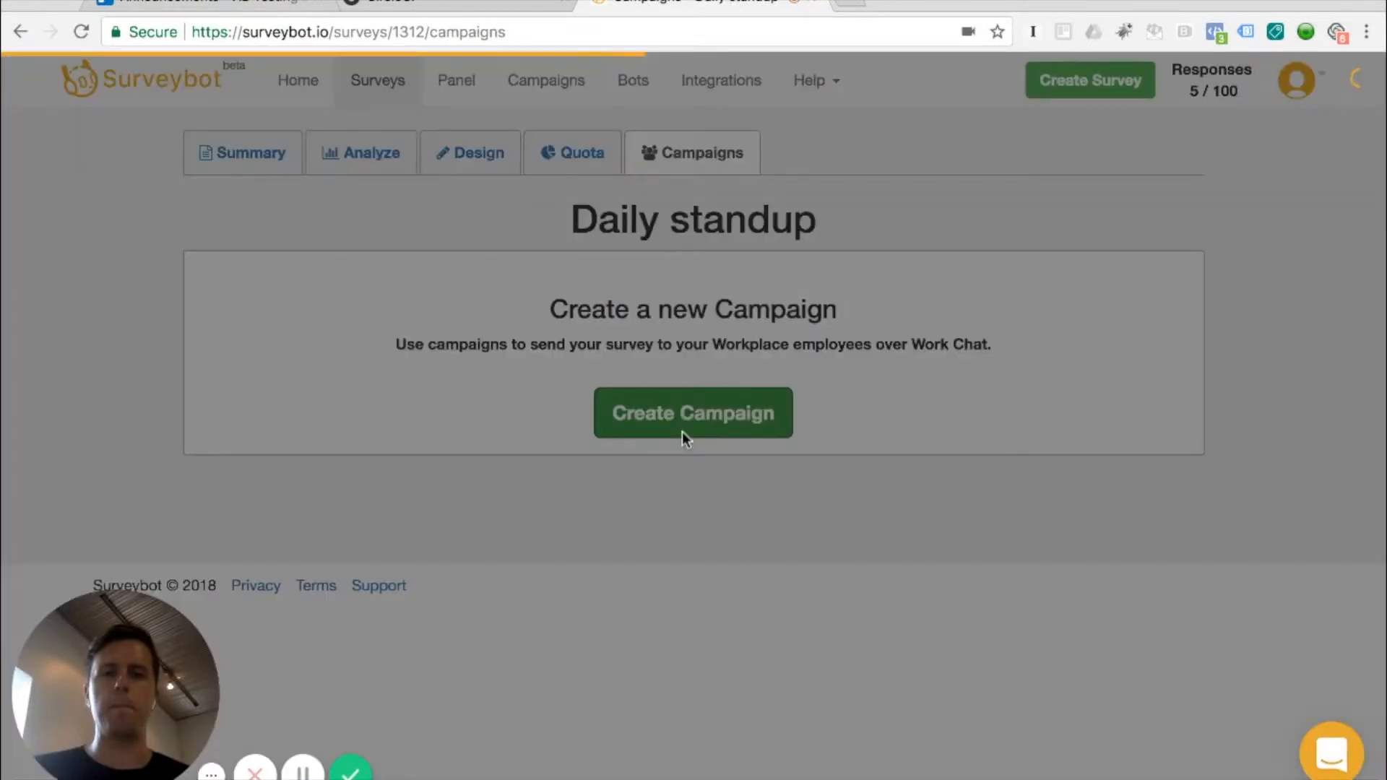
{"action": "left_click", "coordinate": [535, 267]}
{"action": "type", "text": "Dai"}
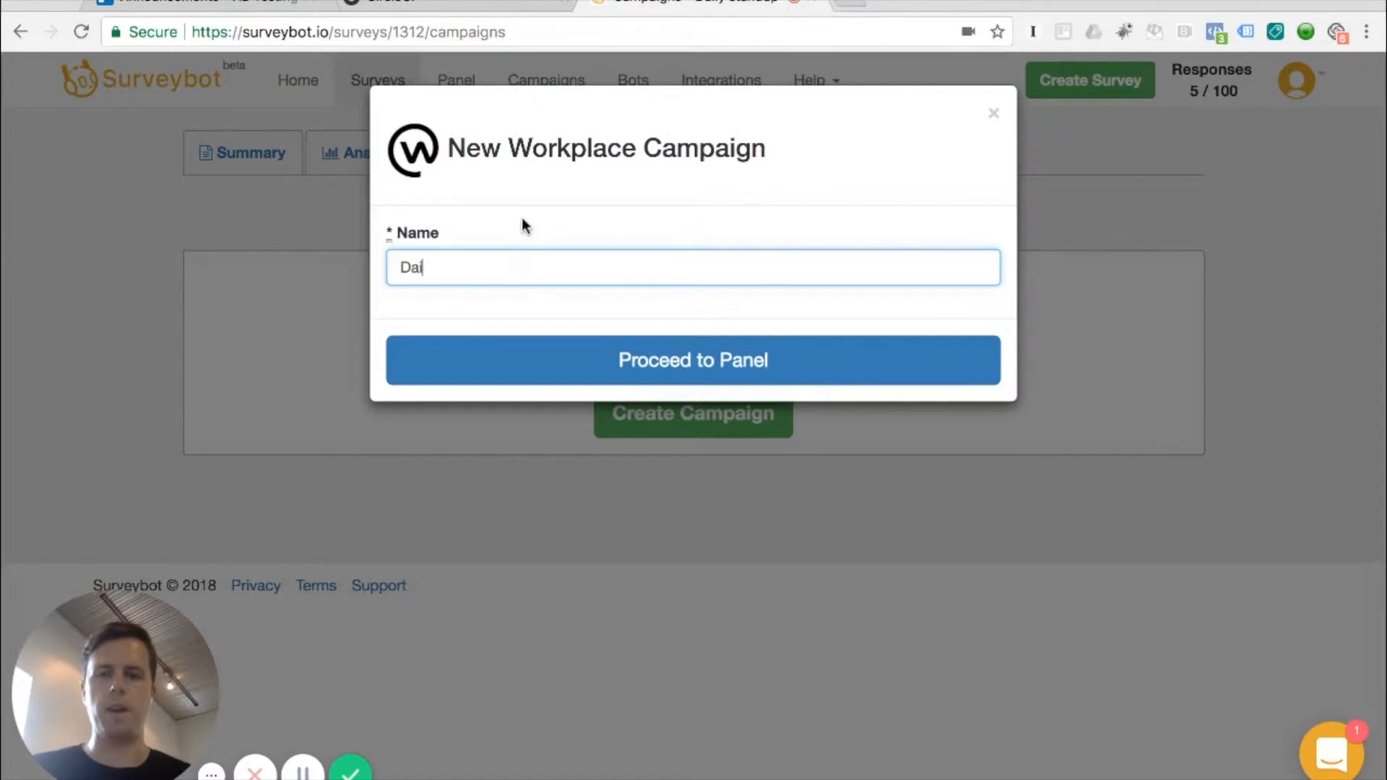
{"action": "type", "text": "ly Standup"}
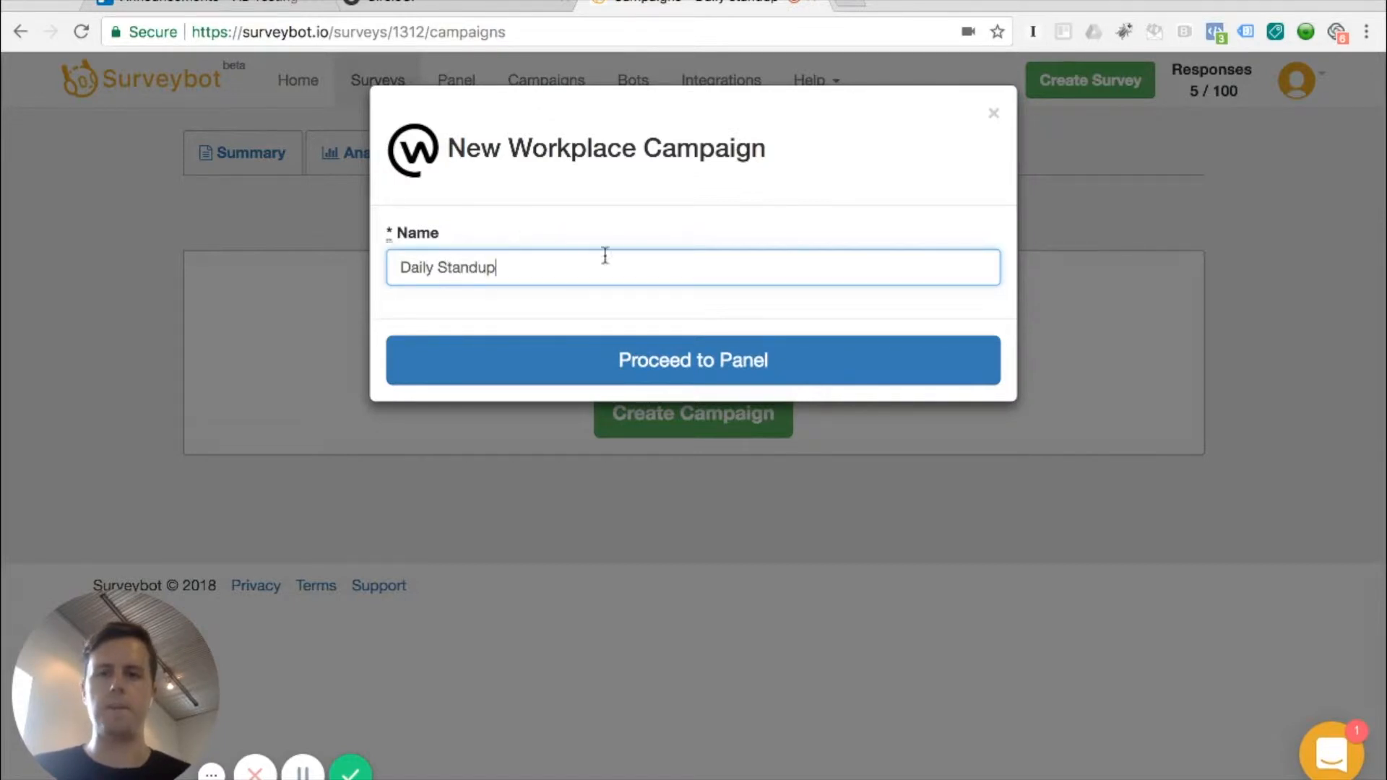
{"action": "left_click", "coordinate": [655, 361]}
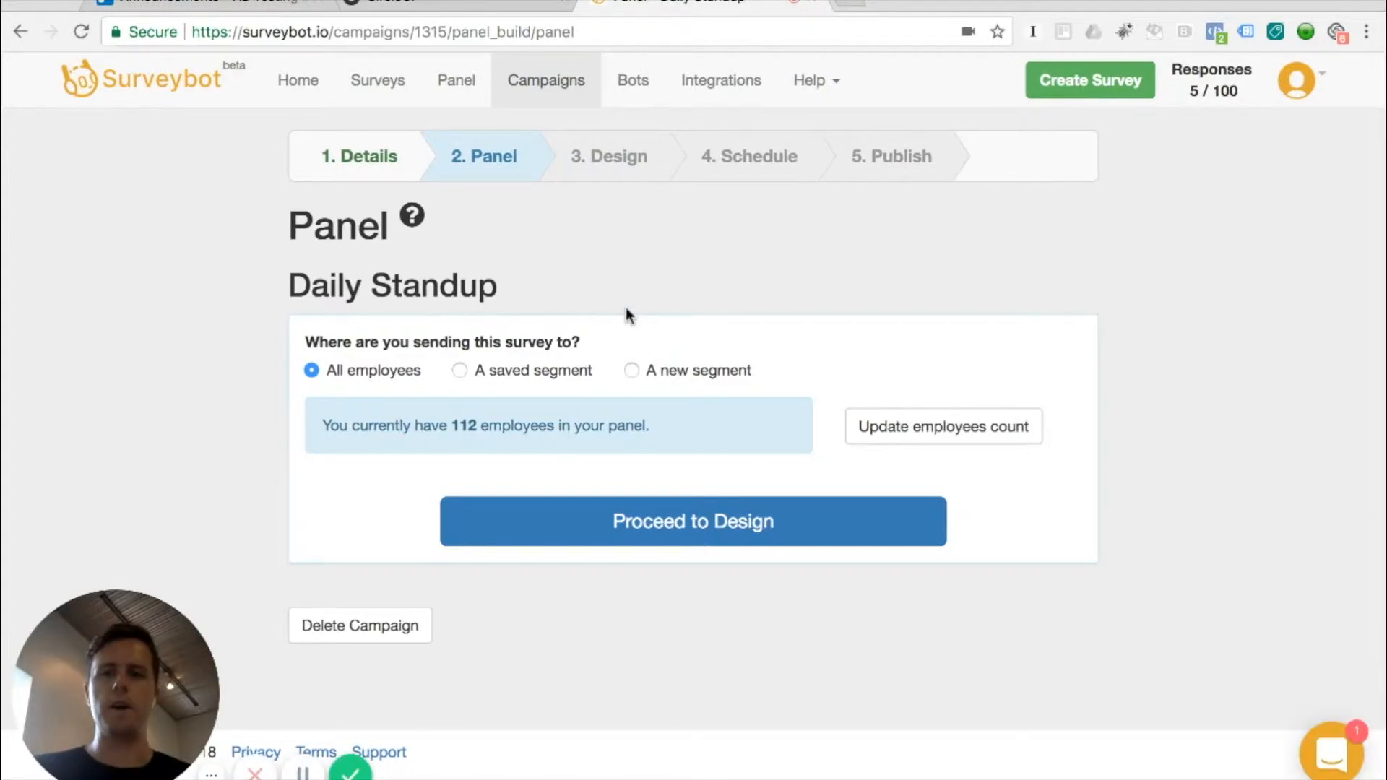
Step: Target the campaign at the saved segment named after a person and update the segment's employee count
{"action": "left_click", "coordinate": [578, 371]}
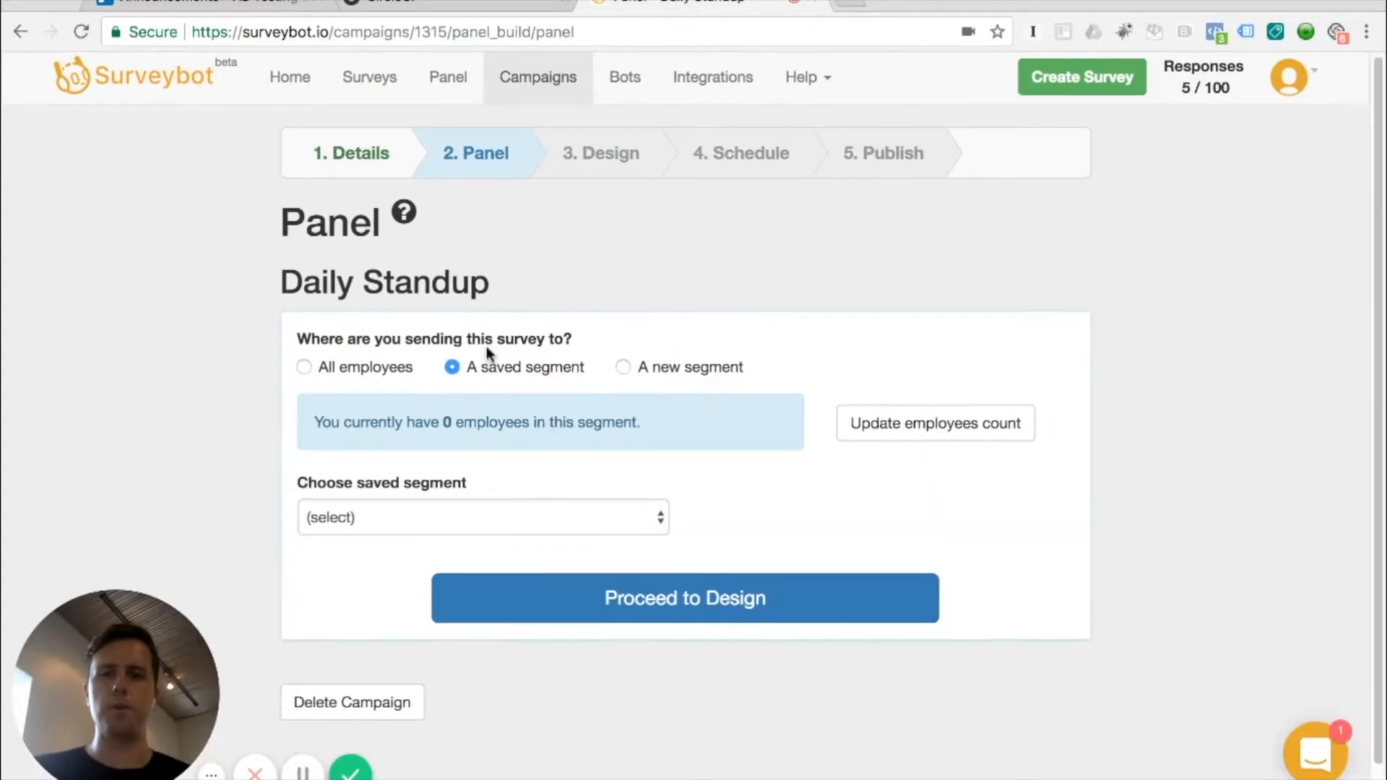
{"action": "scroll", "coordinate": [444, 457], "scroll_direction": "down", "scroll_amount": 1}
{"action": "left_click", "coordinate": [414, 474]}
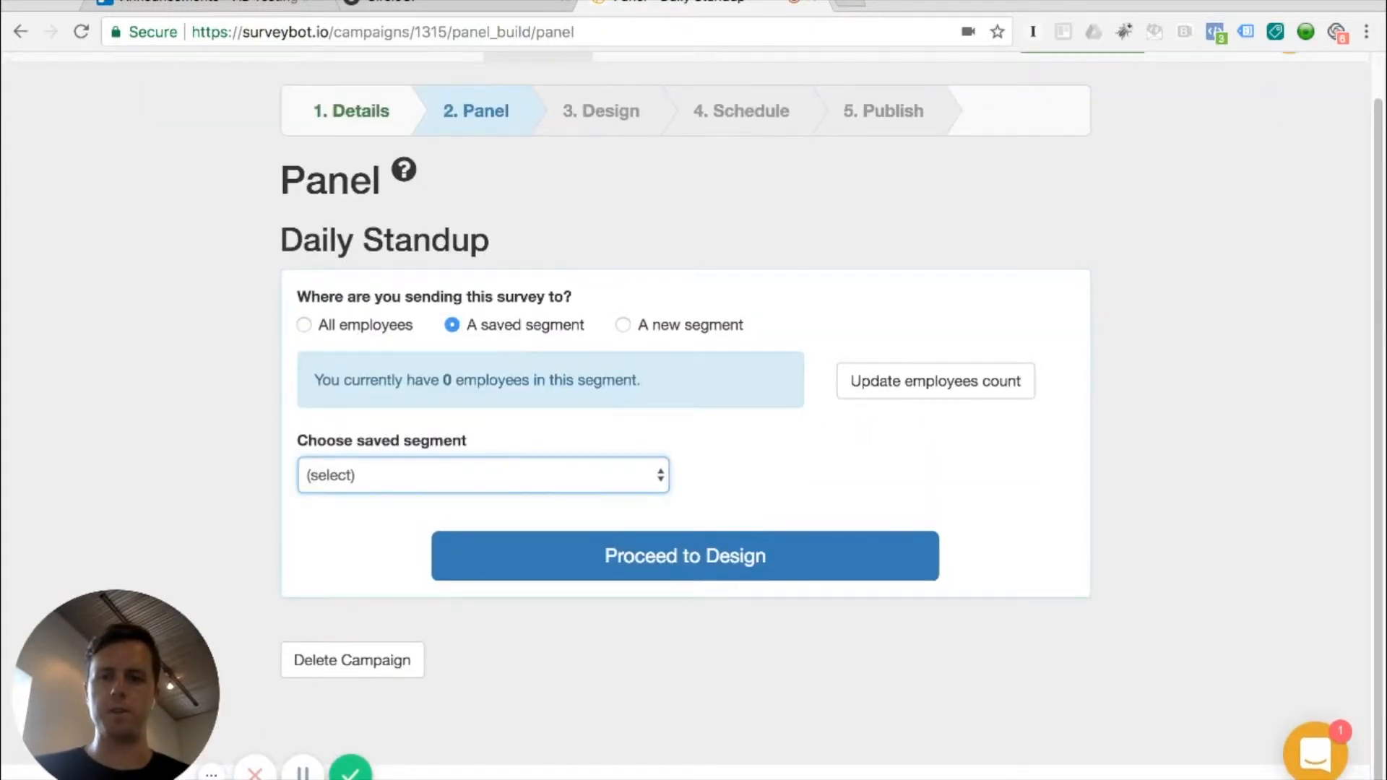
{"action": "left_click", "coordinate": [405, 500]}
{"action": "left_click", "coordinate": [933, 389]}
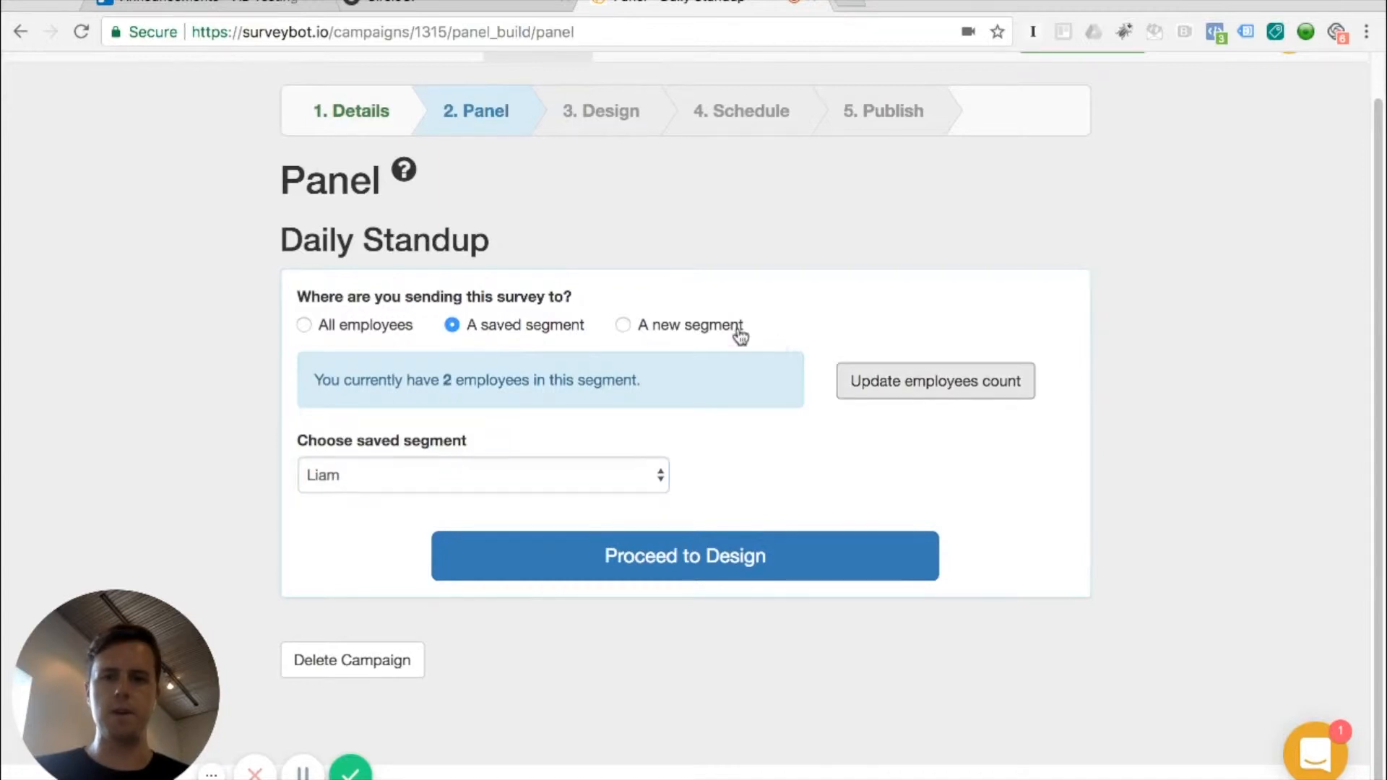
Step: Proceed through the design stage to scheduling, keeping the campaign start at the beginning of the survey
{"action": "scroll", "coordinate": [665, 412], "scroll_direction": "up", "scroll_amount": 1}
{"action": "scroll", "coordinate": [665, 412], "scroll_direction": "down", "scroll_amount": 1}
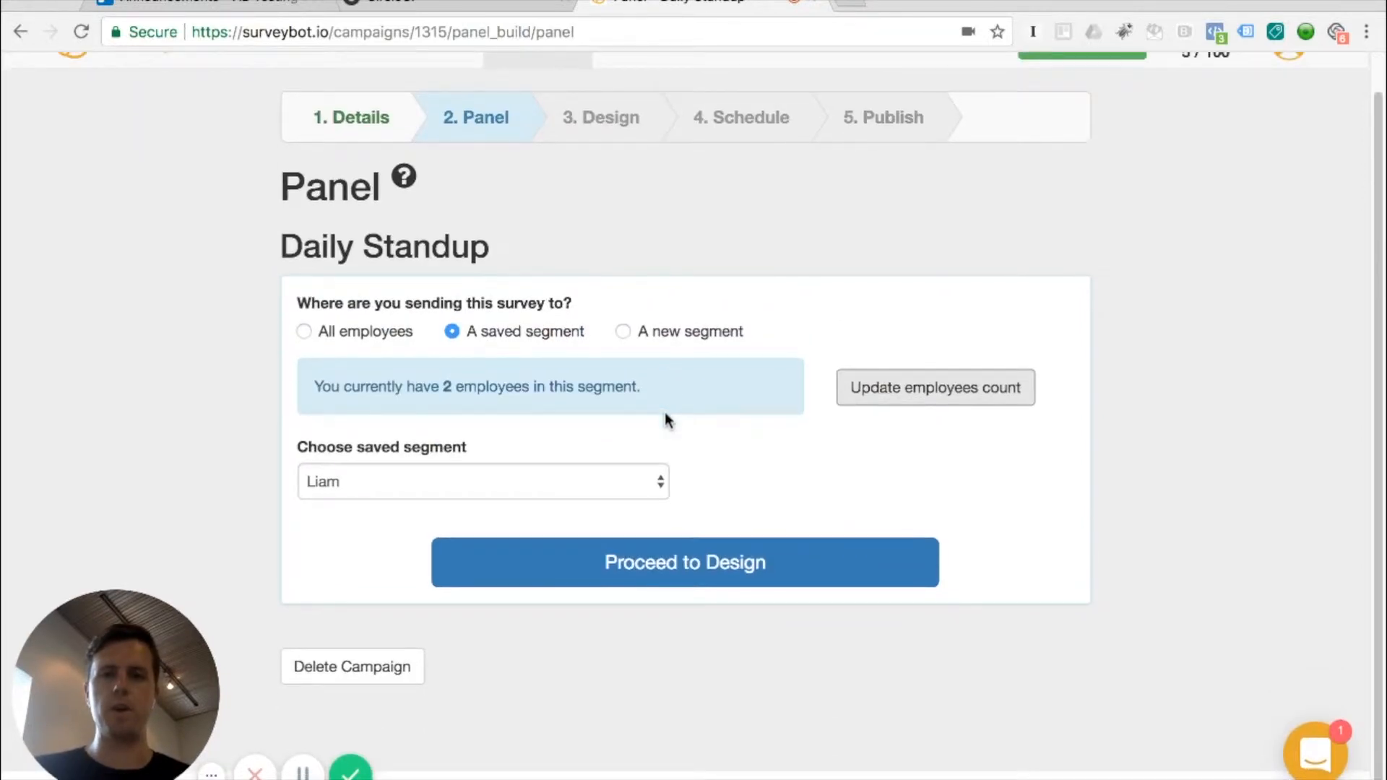
{"action": "left_click", "coordinate": [659, 576]}
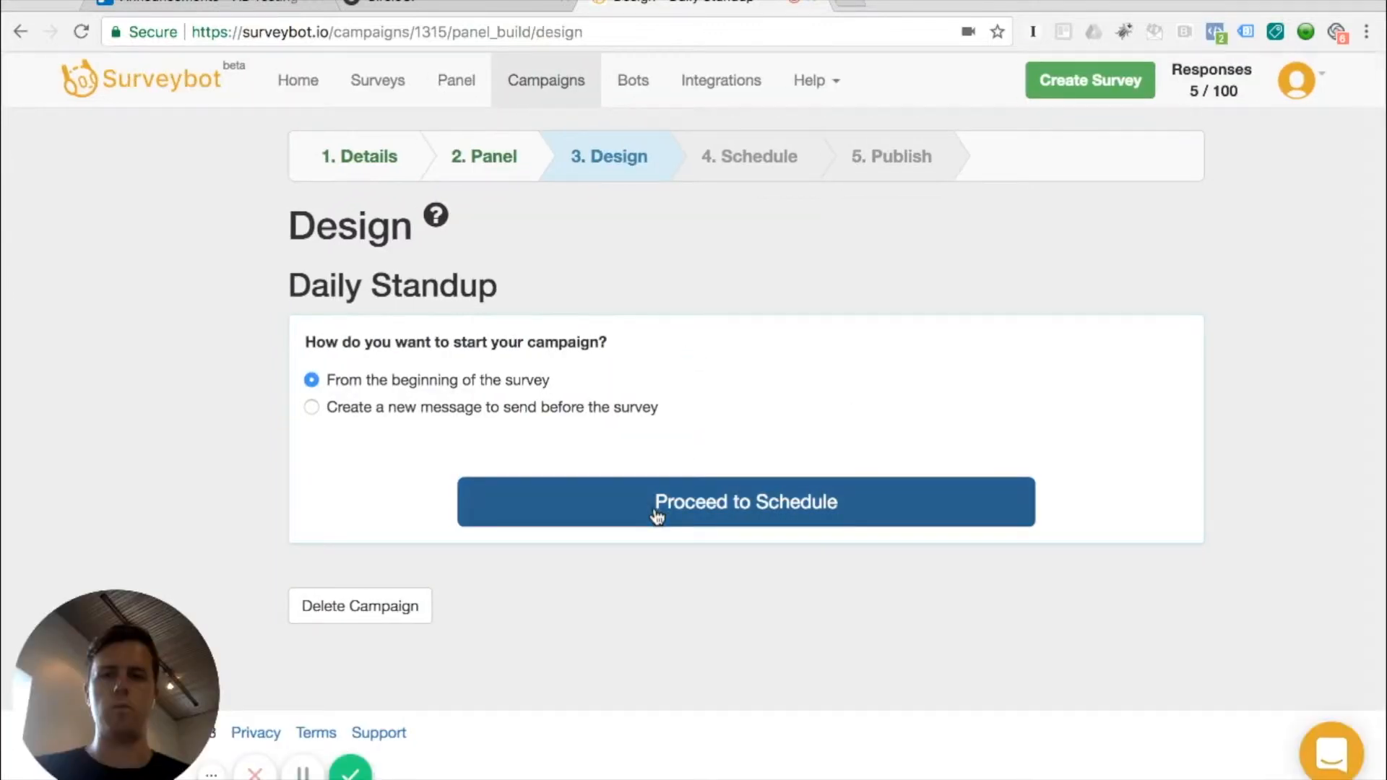
{"action": "left_click", "coordinate": [607, 504]}
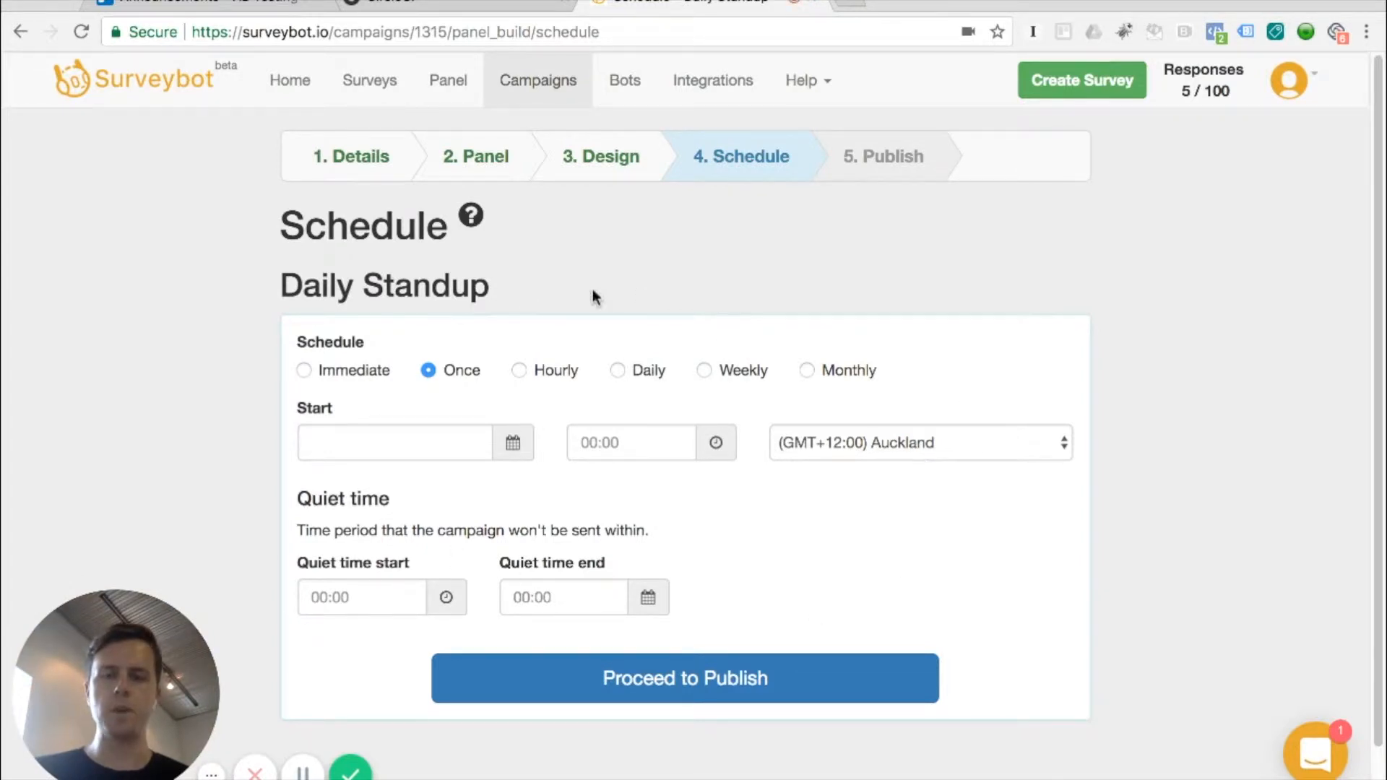
{"action": "double_click", "coordinate": [302, 343]}
{"action": "left_click", "coordinate": [327, 344]}
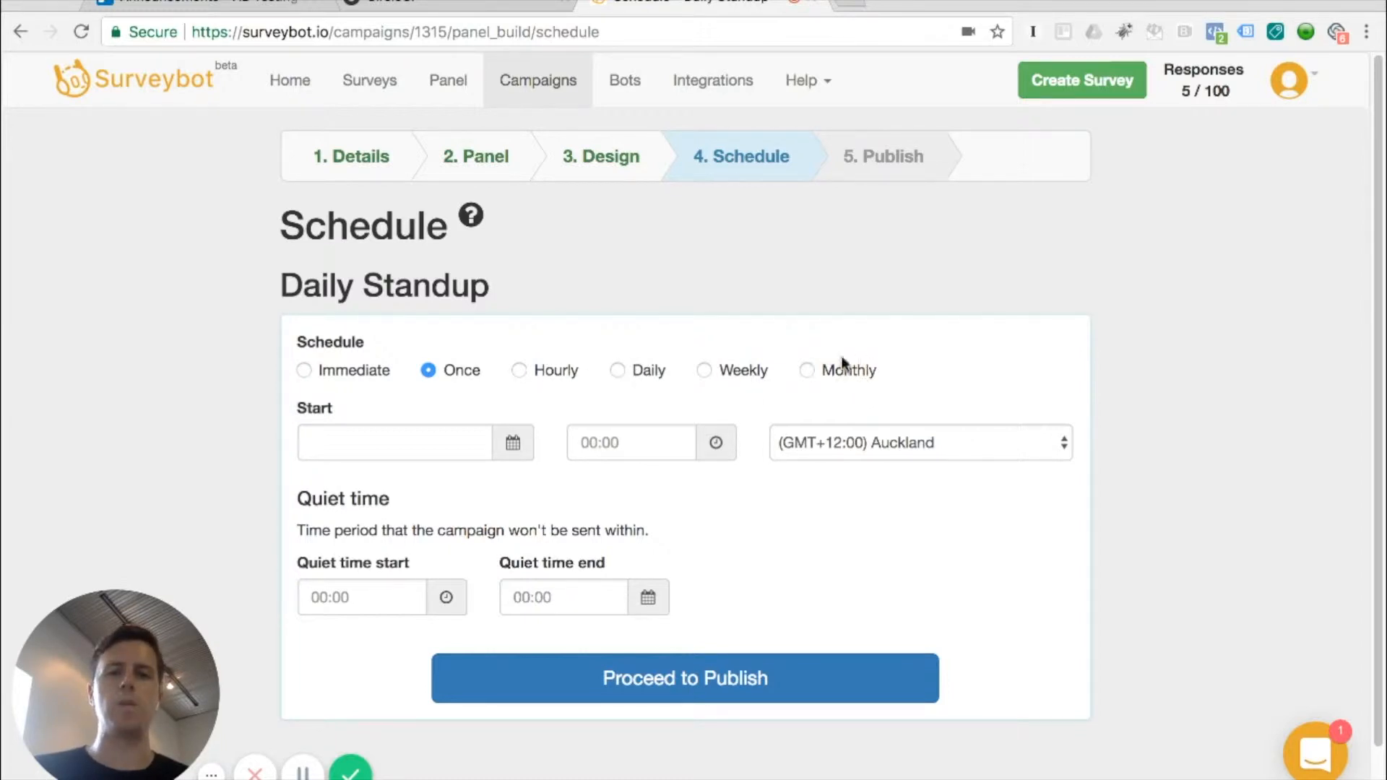
Step: Schedule the campaign to run daily, starting on 25/01/2018 at 09:00
{"action": "left_click", "coordinate": [646, 376]}
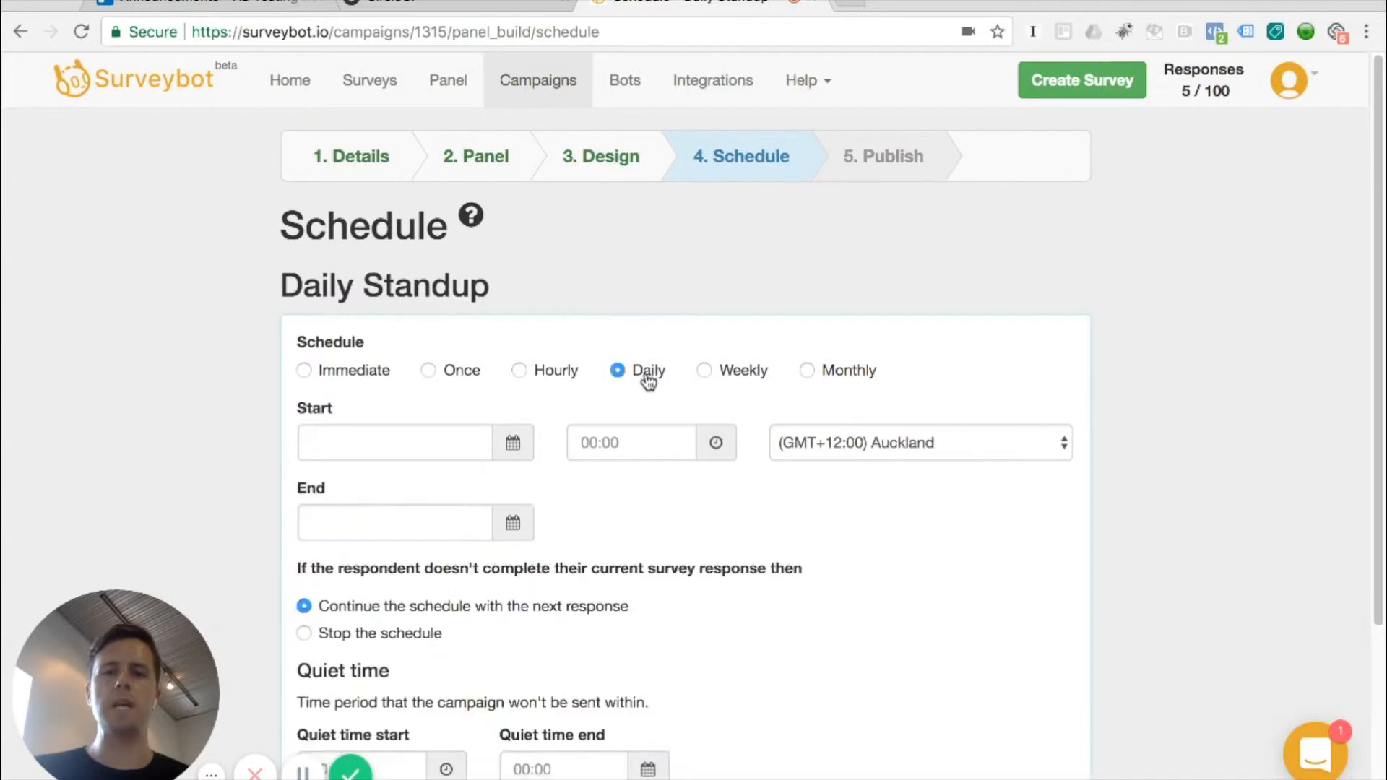
{"action": "scroll", "coordinate": [476, 408], "scroll_direction": "down", "scroll_amount": 3}
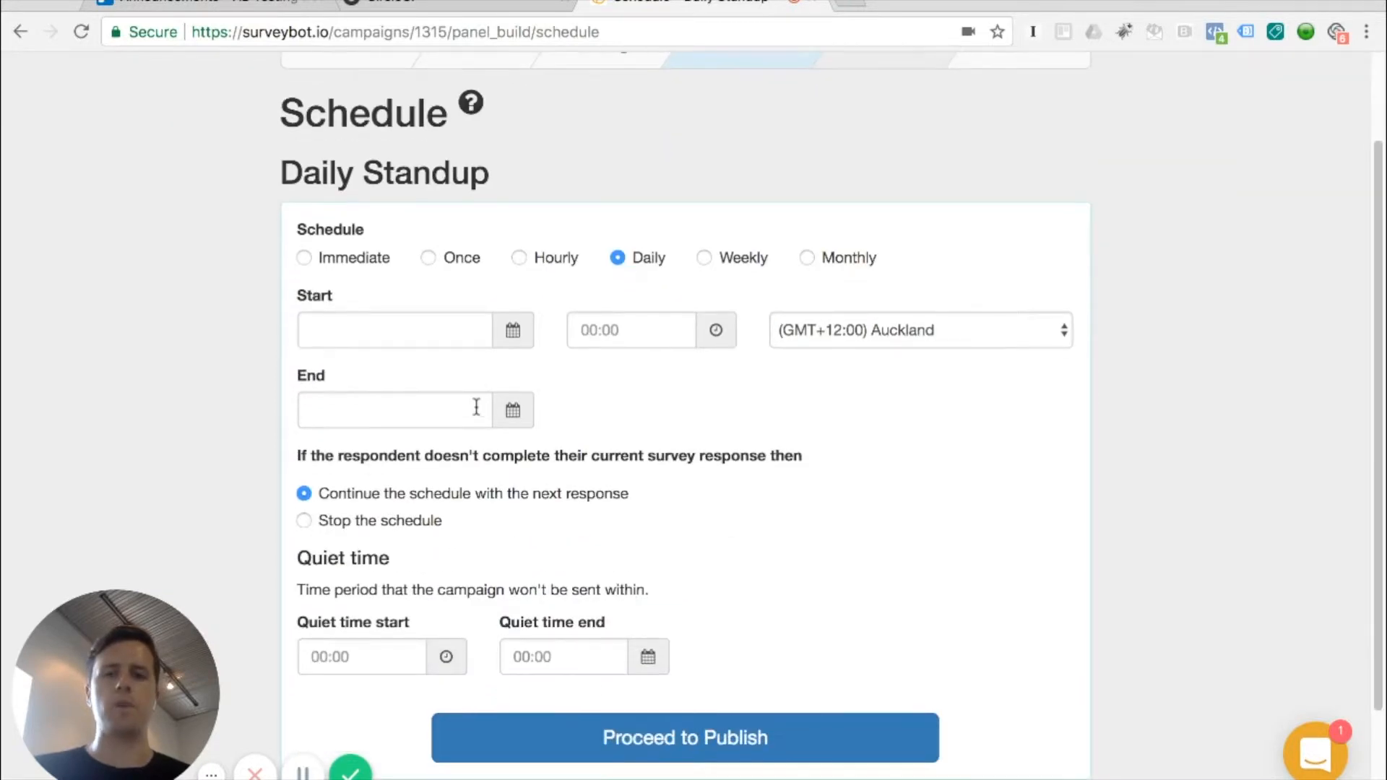
{"action": "left_click", "coordinate": [514, 334]}
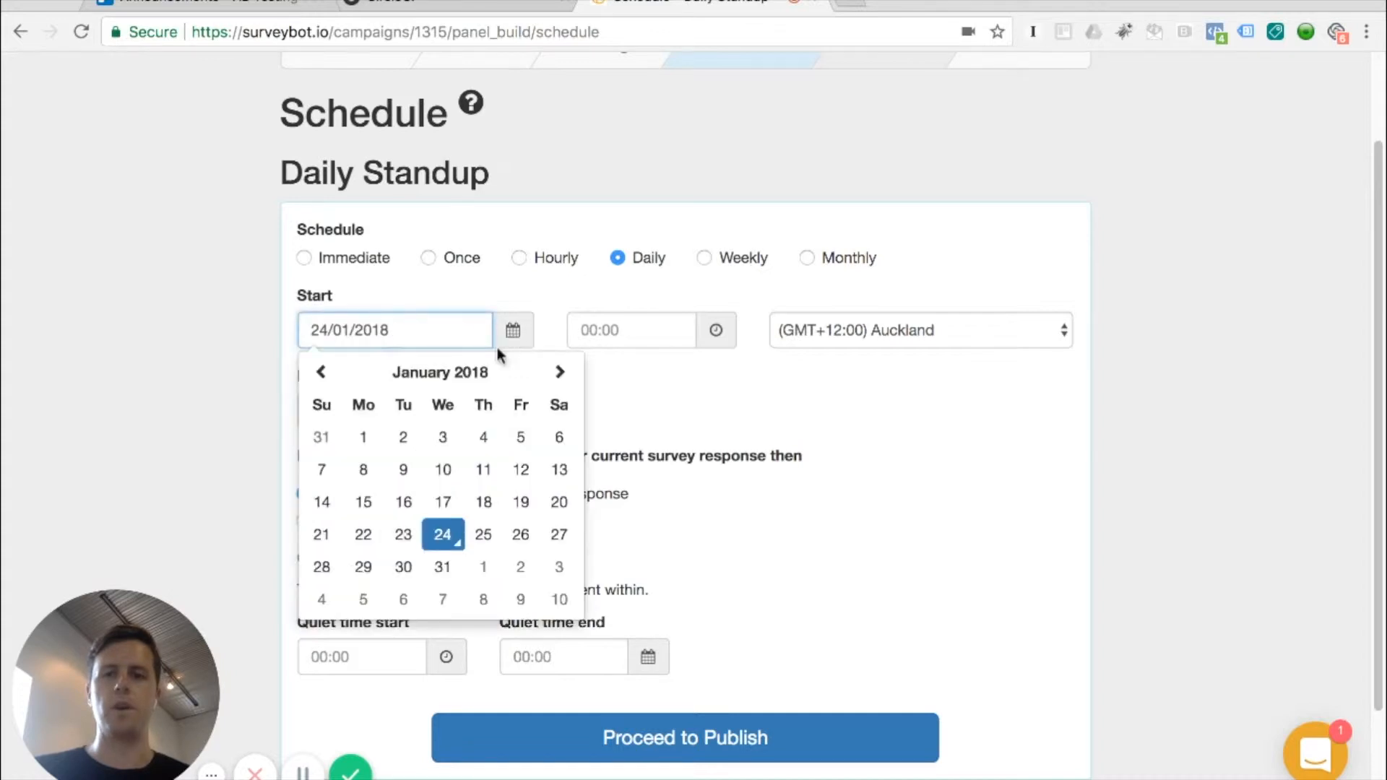
{"action": "left_click", "coordinate": [481, 536]}
{"action": "left_click", "coordinate": [716, 333]}
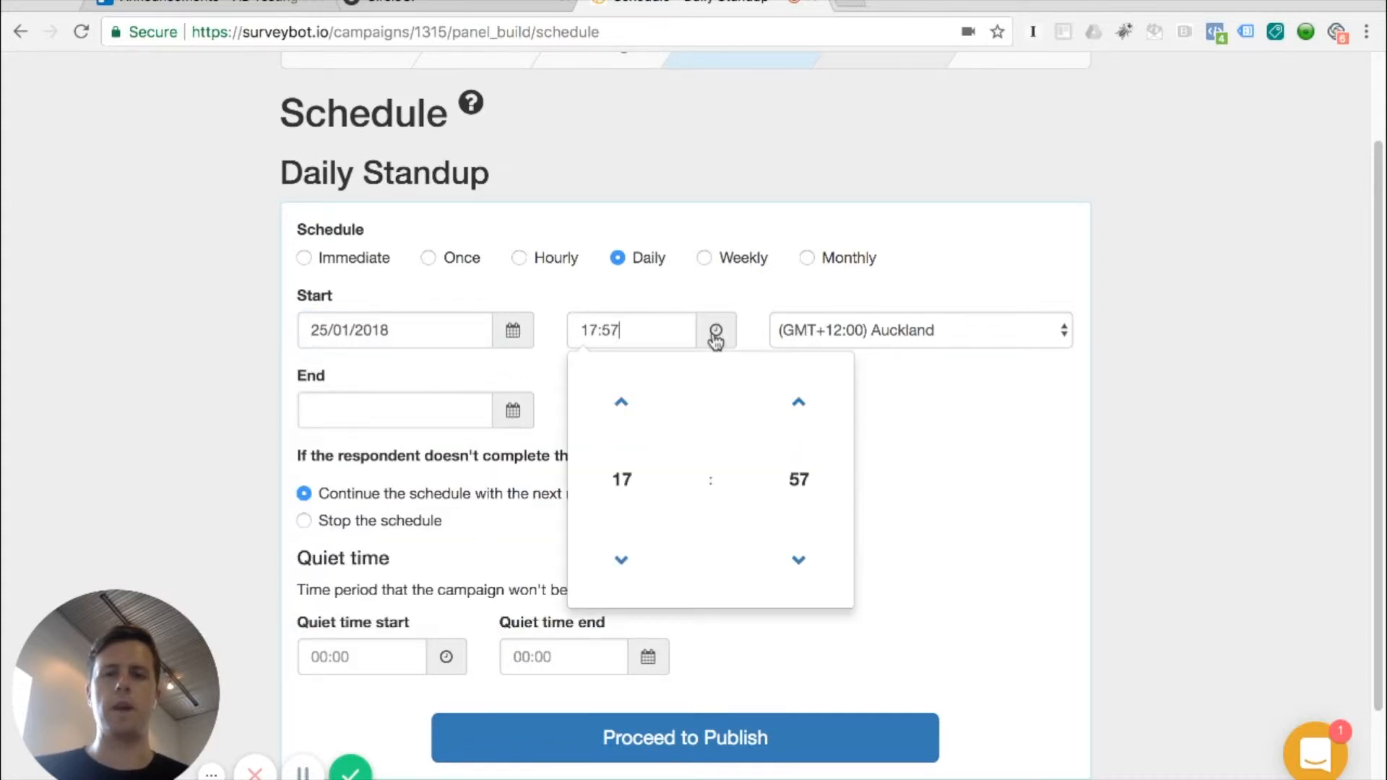
{"action": "left_click", "coordinate": [623, 480]}
{"action": "left_click", "coordinate": [668, 456]}
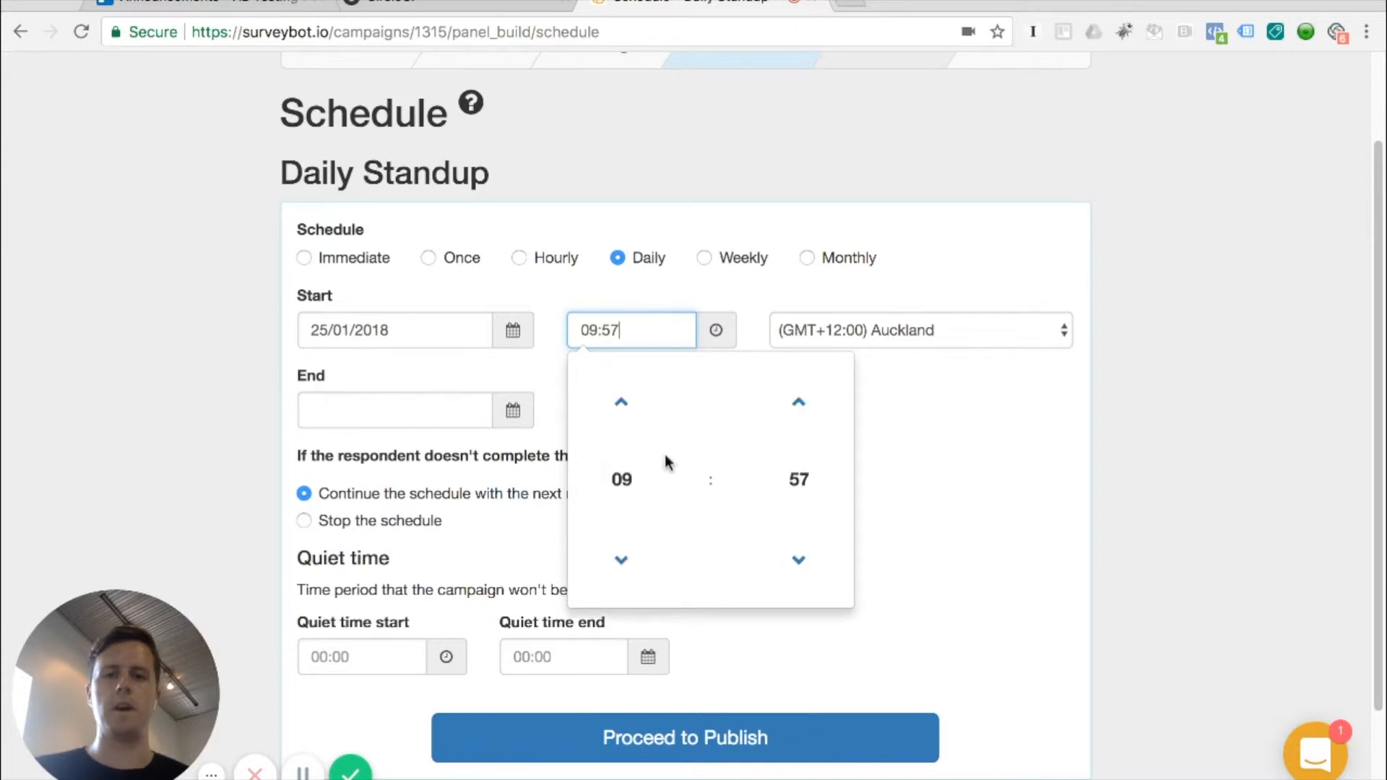
{"action": "left_click", "coordinate": [797, 478]}
{"action": "left_click", "coordinate": [620, 402]}
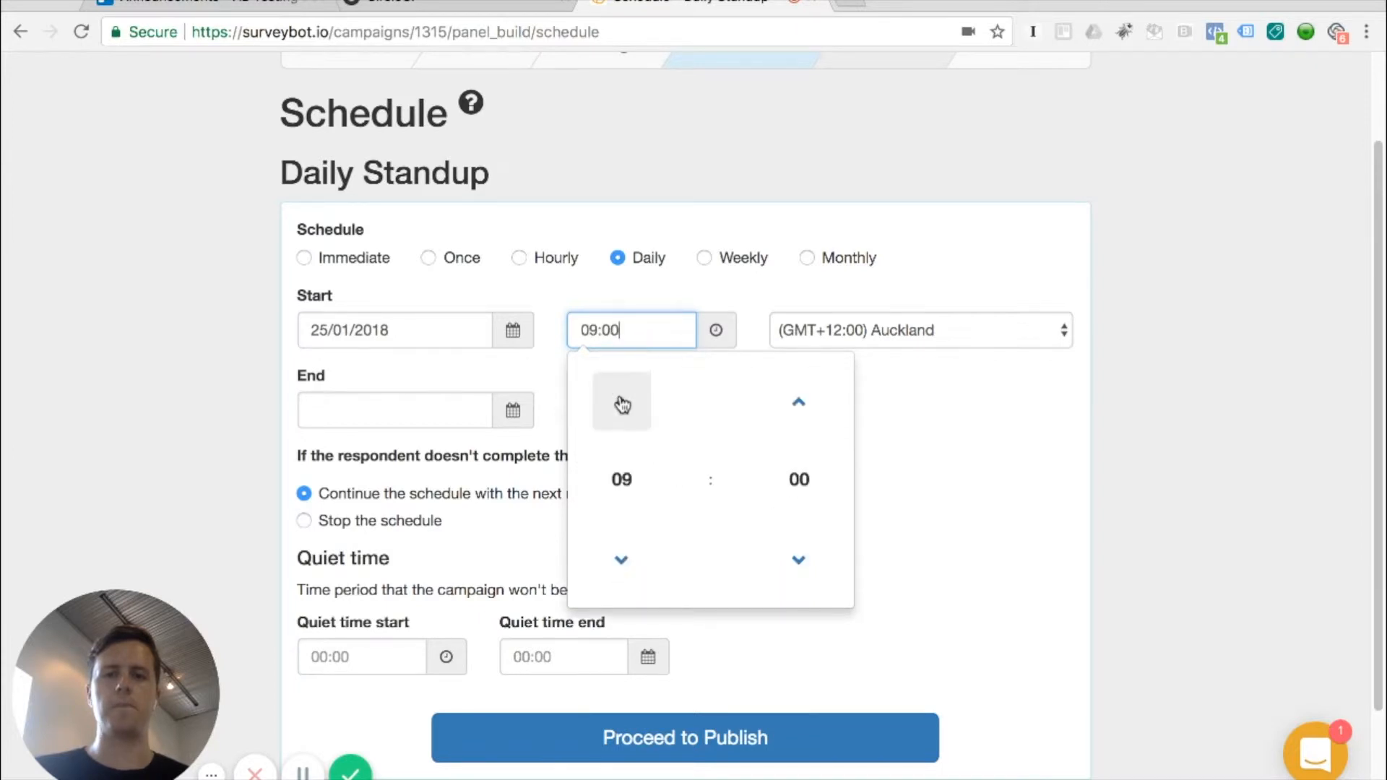
{"action": "left_click", "coordinate": [543, 372]}
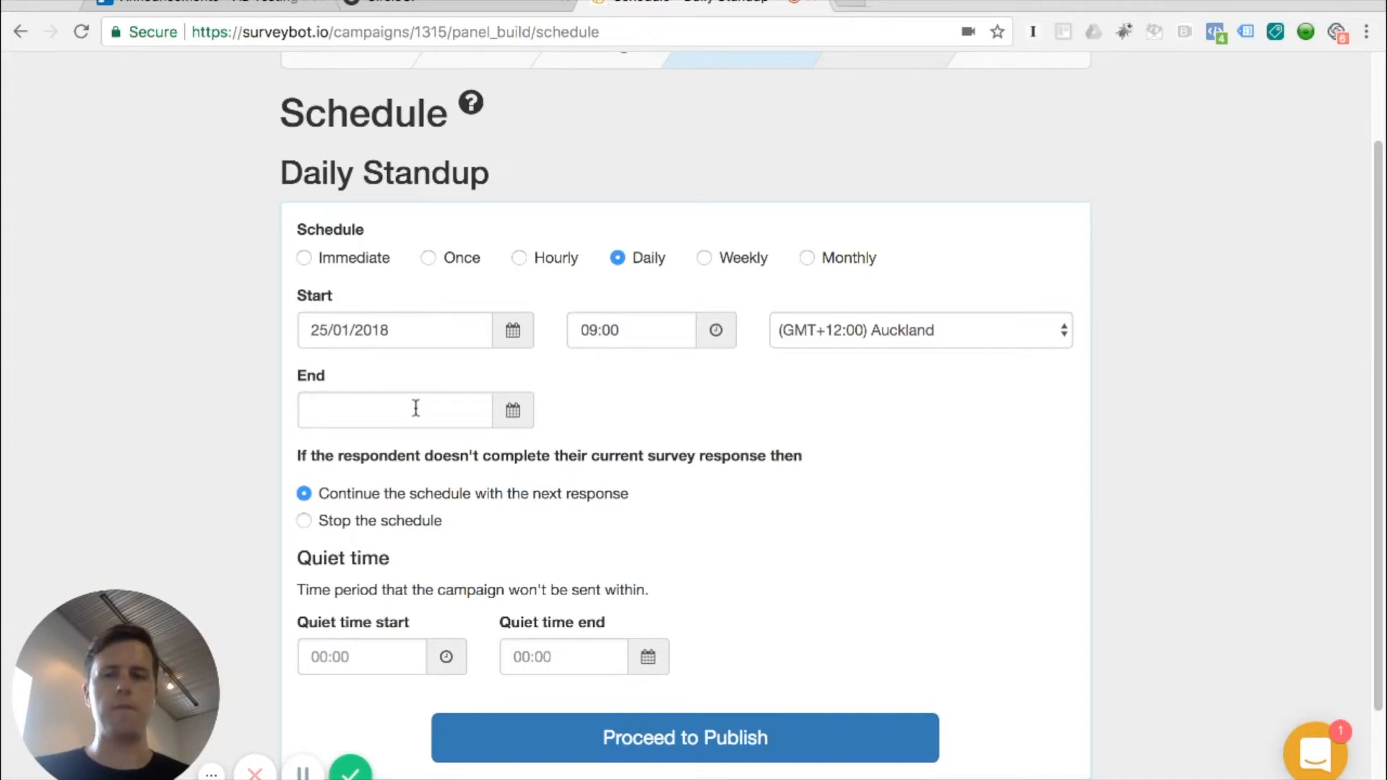
{"action": "left_click", "coordinate": [344, 403]}
{"action": "left_click", "coordinate": [514, 410]}
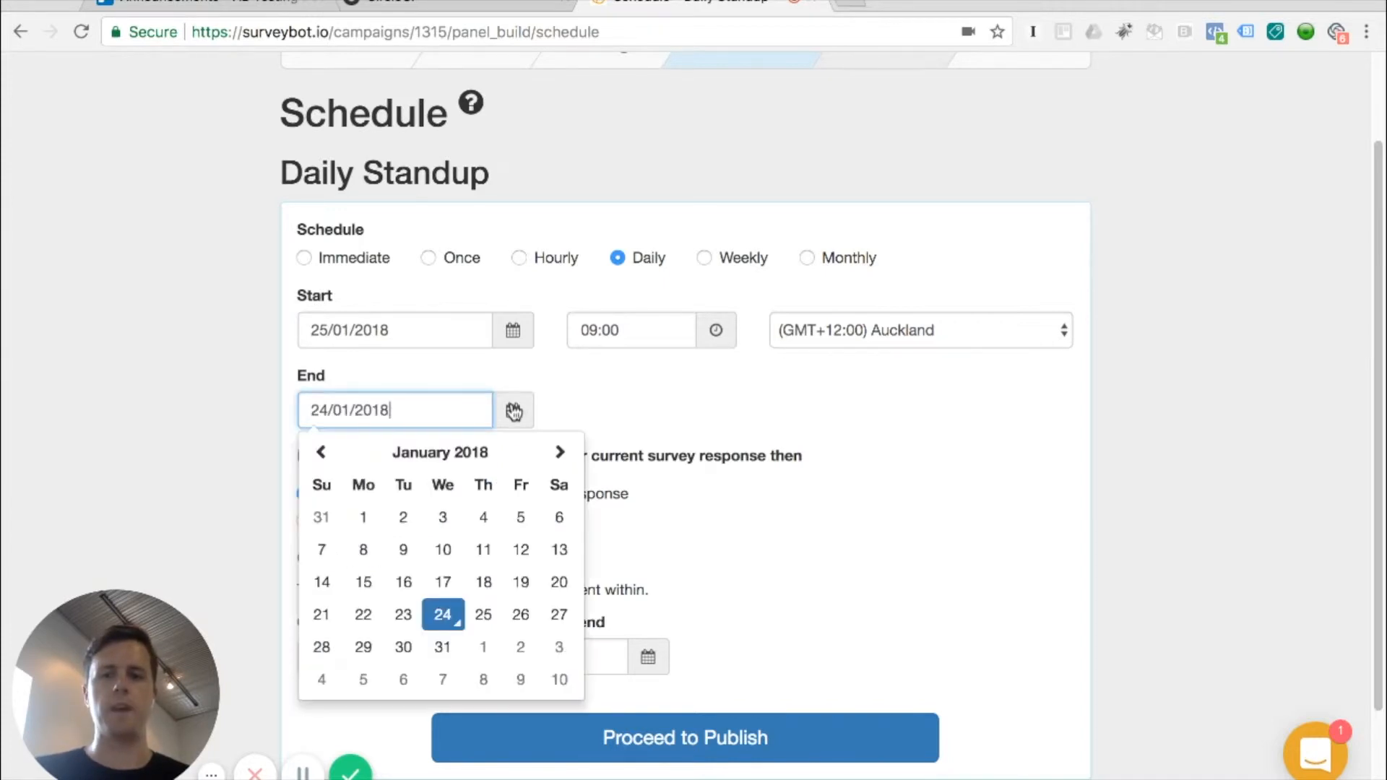
{"action": "left_click", "coordinate": [513, 410]}
{"action": "double_click", "coordinate": [434, 412]}
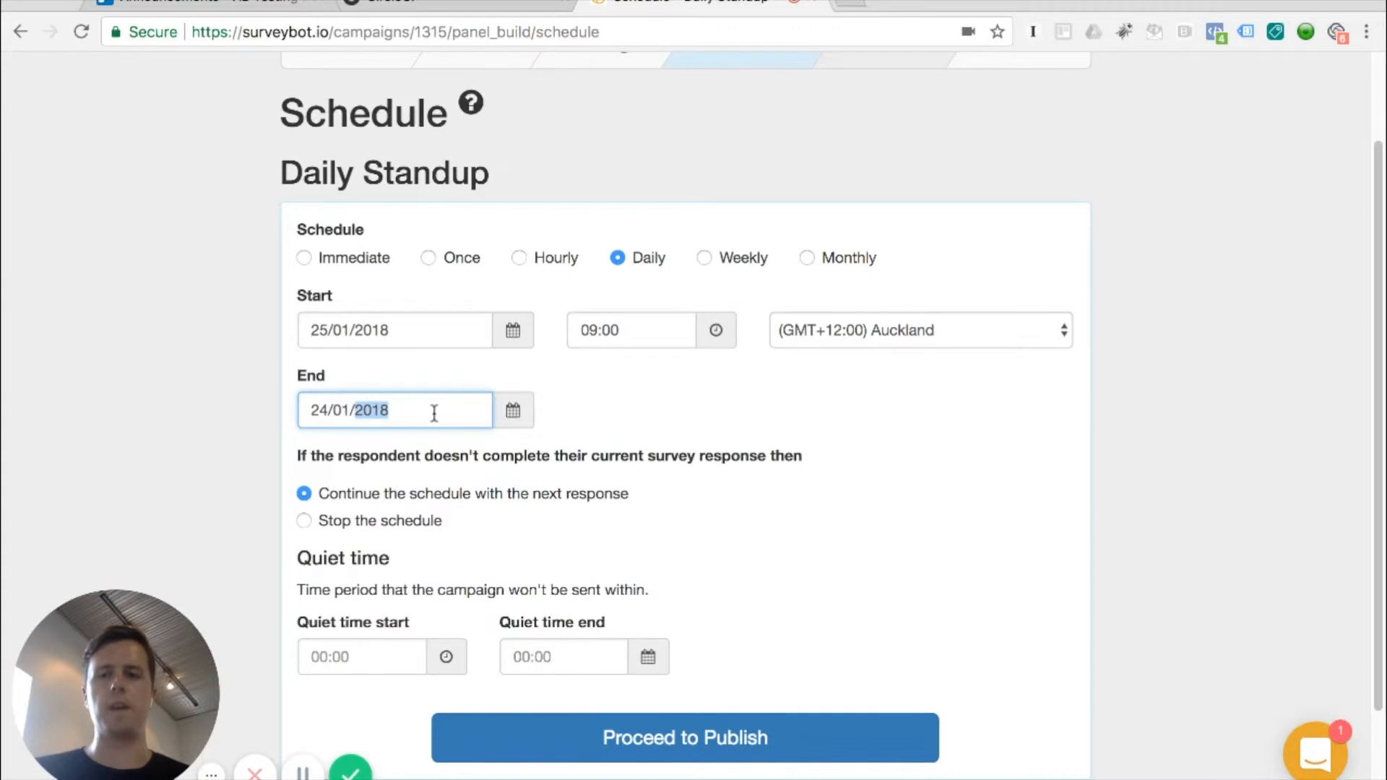
{"action": "triple_click", "coordinate": [434, 412]}
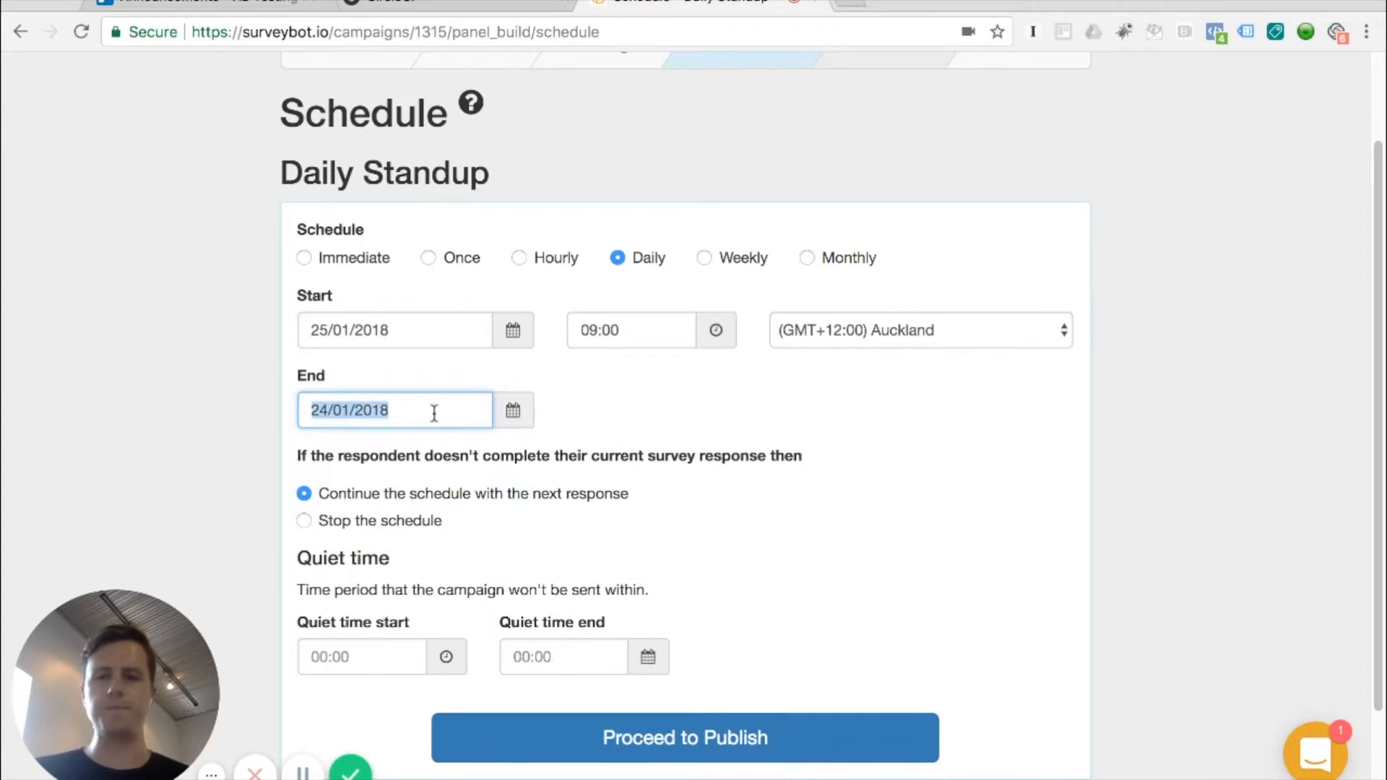
{"action": "key", "text": "BackSpace"}
{"action": "left_click", "coordinate": [592, 405]}
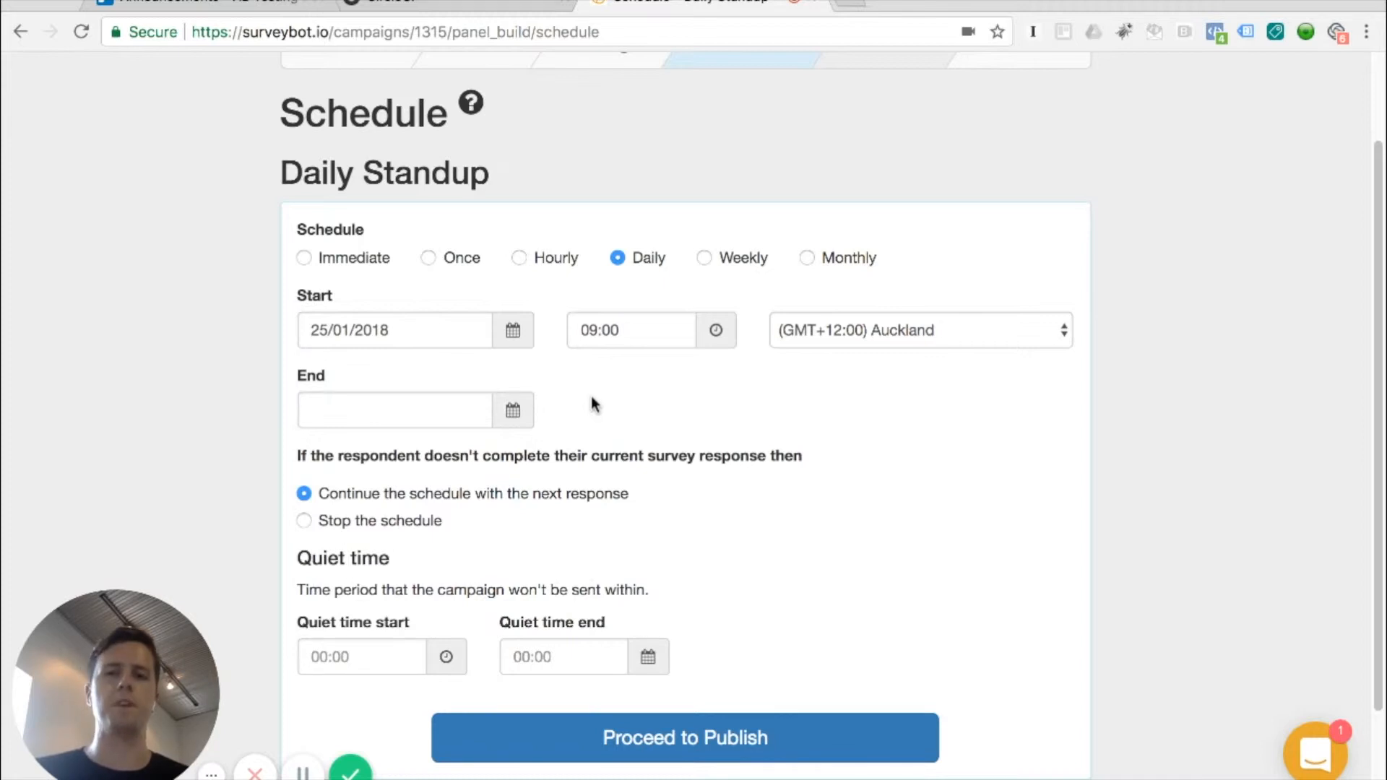
Step: Try the option to stop the schedule on incomplete responses, and switch back to continuing with the next response
{"action": "scroll", "coordinate": [588, 393], "scroll_direction": "down", "scroll_amount": 1}
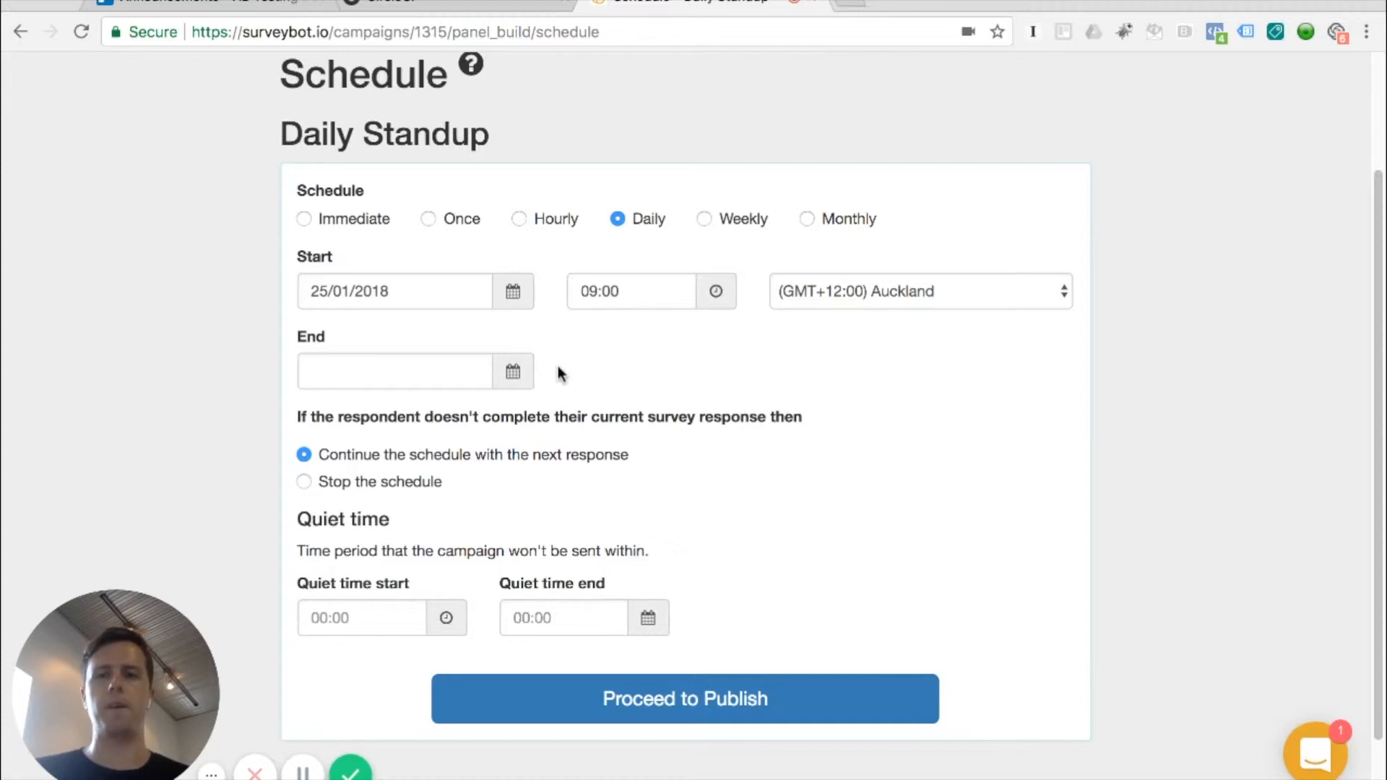
{"action": "scroll", "coordinate": [560, 372], "scroll_direction": "down", "scroll_amount": 1}
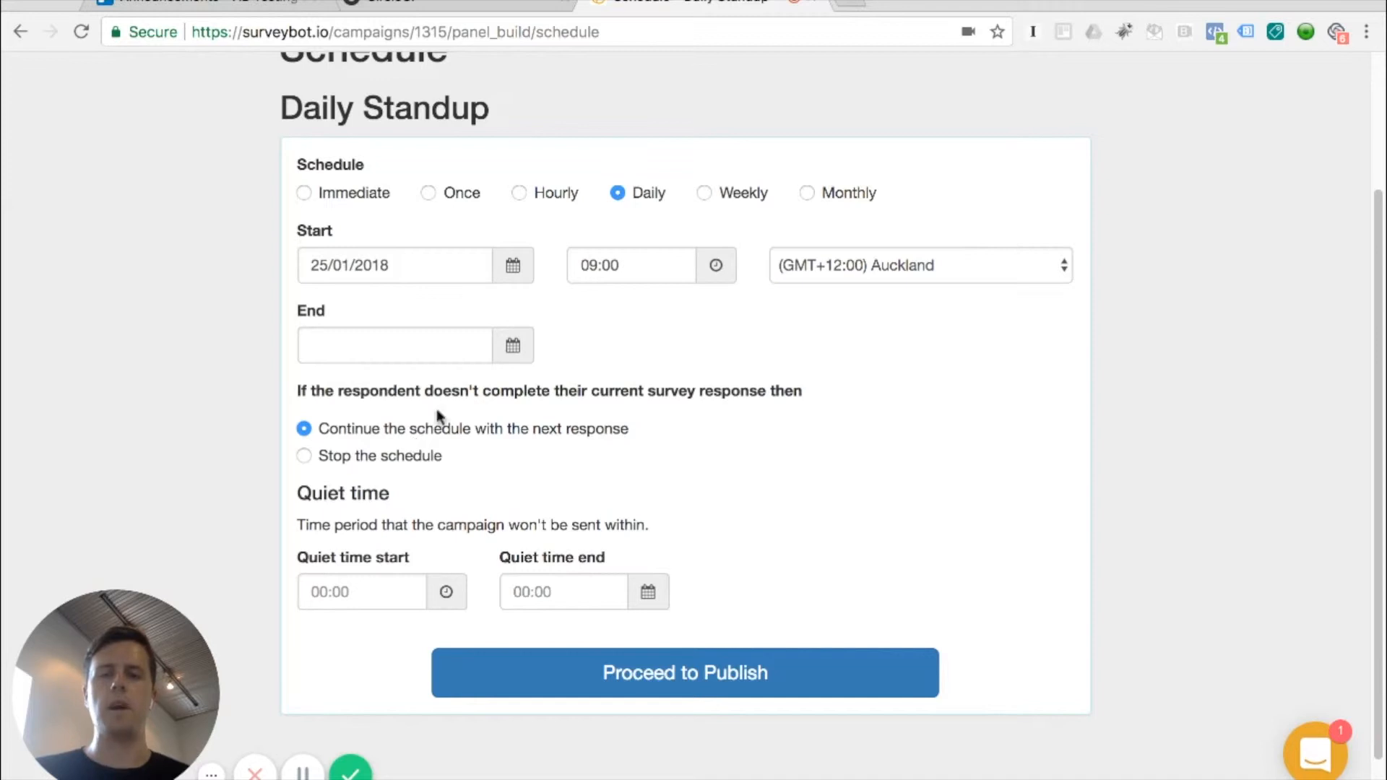
{"action": "triple_click", "coordinate": [501, 390]}
{"action": "left_click", "coordinate": [502, 390]}
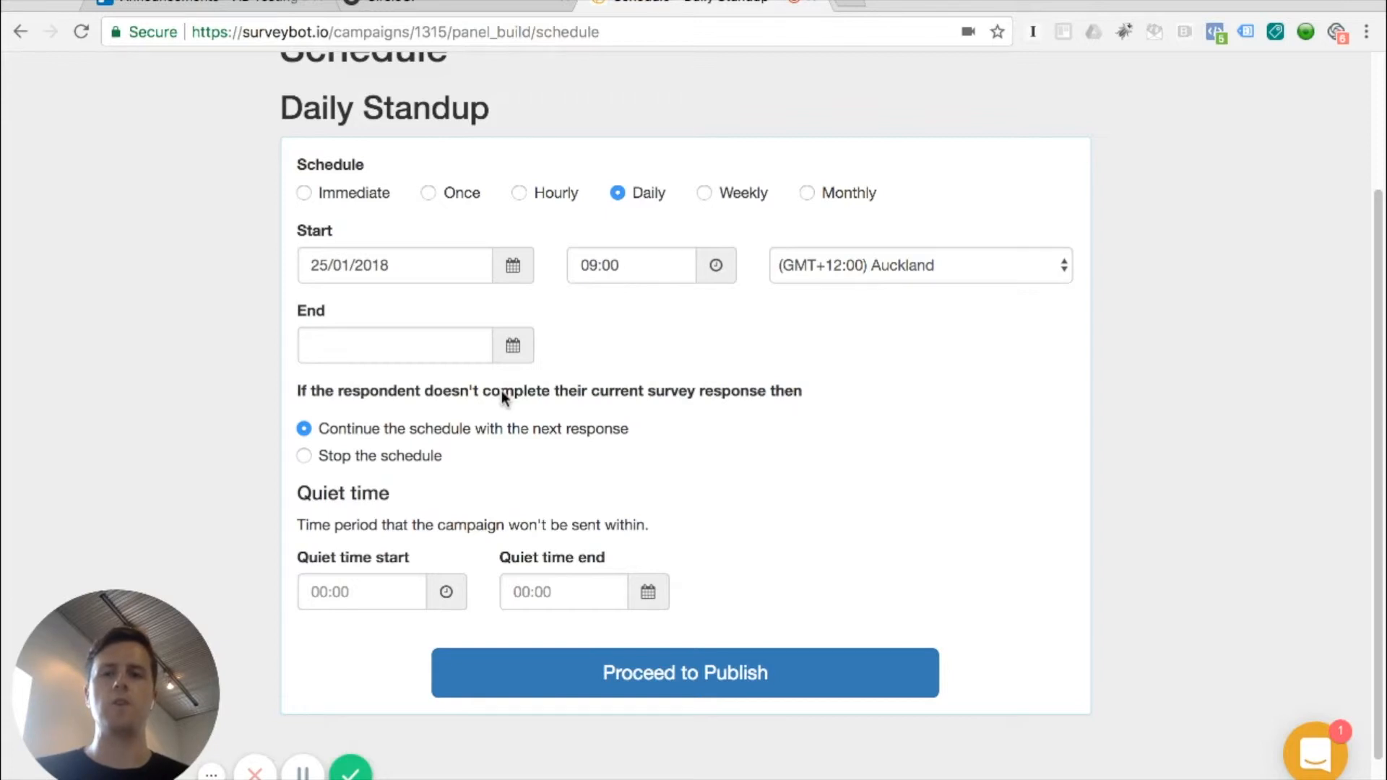
{"action": "left_click", "coordinate": [416, 468]}
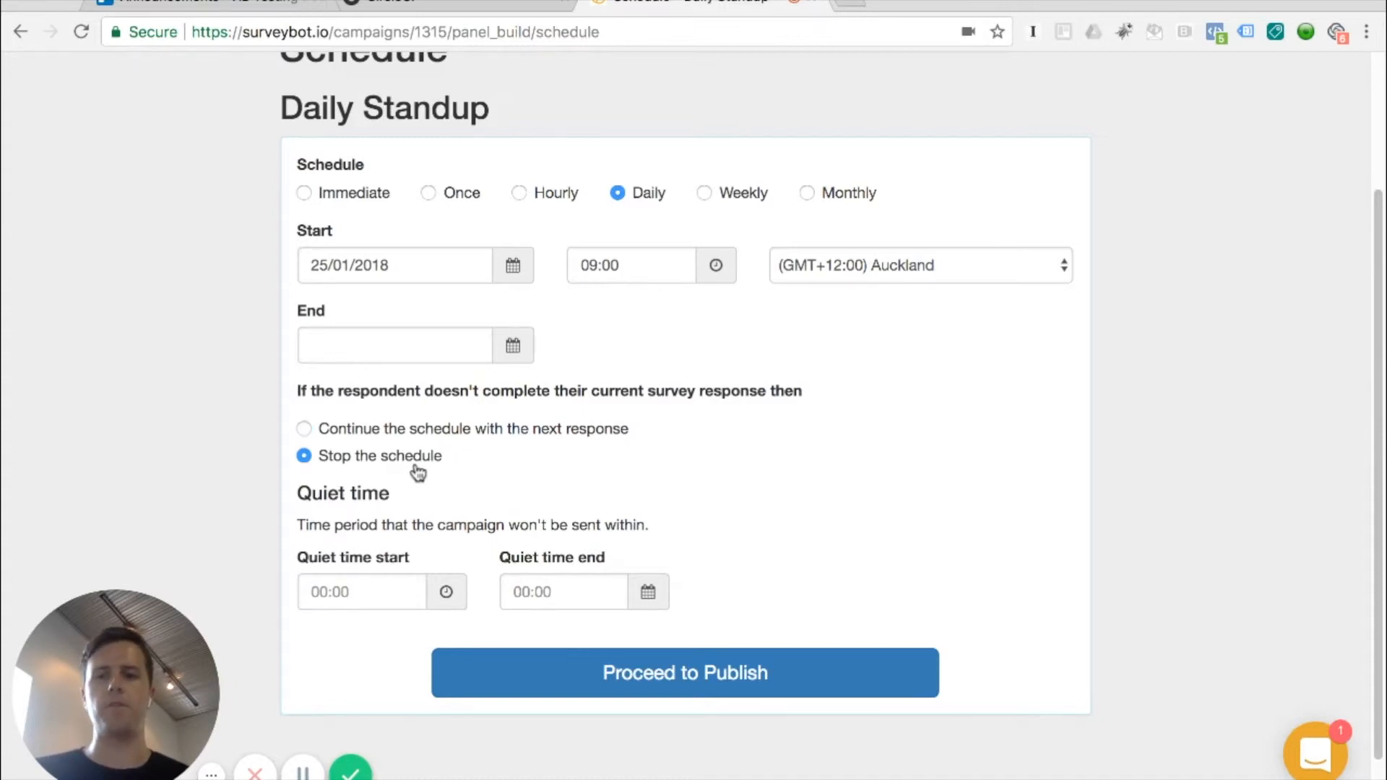
{"action": "left_click", "coordinate": [371, 434]}
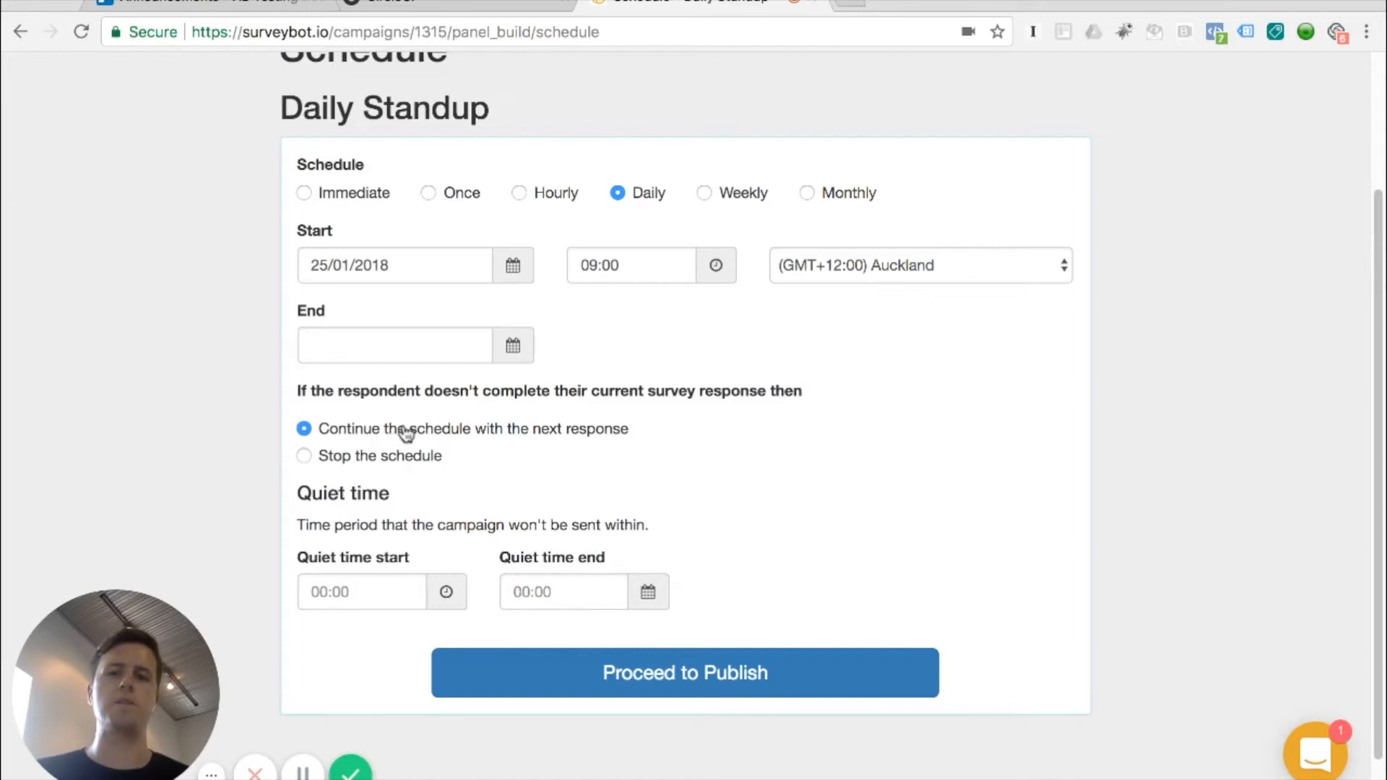
Step: Set the start of the campaign's quiet time to 17:00
{"action": "scroll", "coordinate": [409, 397], "scroll_direction": "down", "scroll_amount": 1}
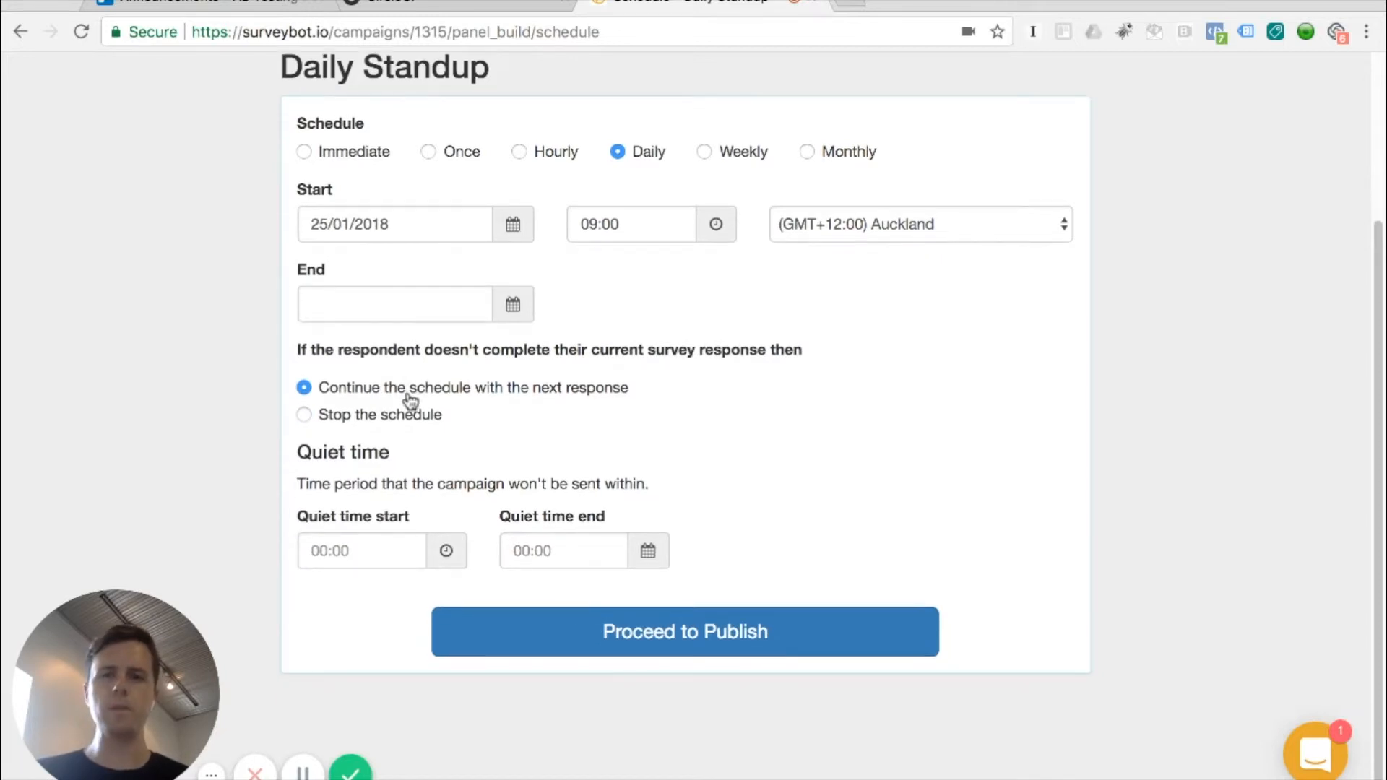
{"action": "scroll", "coordinate": [410, 401], "scroll_direction": "down", "scroll_amount": 1}
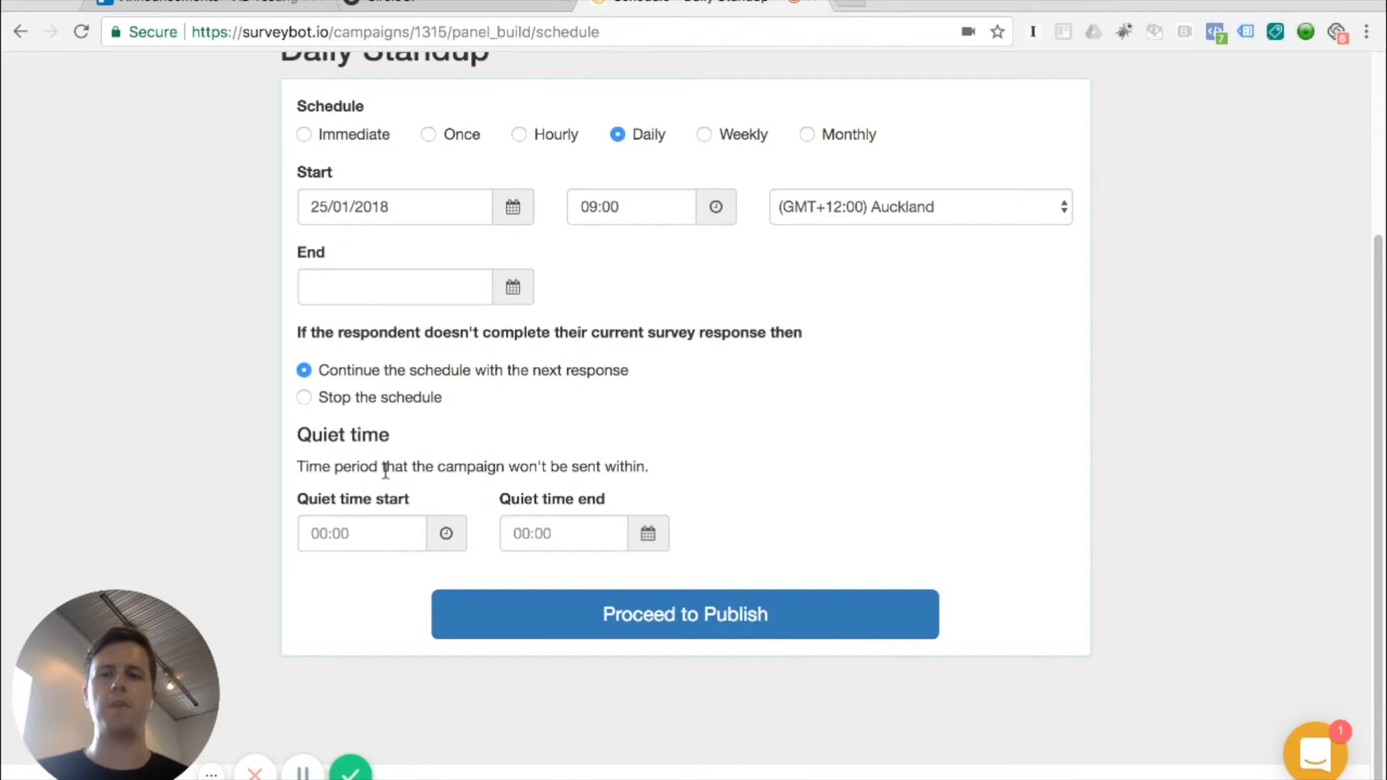
{"action": "left_click", "coordinate": [445, 537]}
{"action": "left_click", "coordinate": [369, 393]}
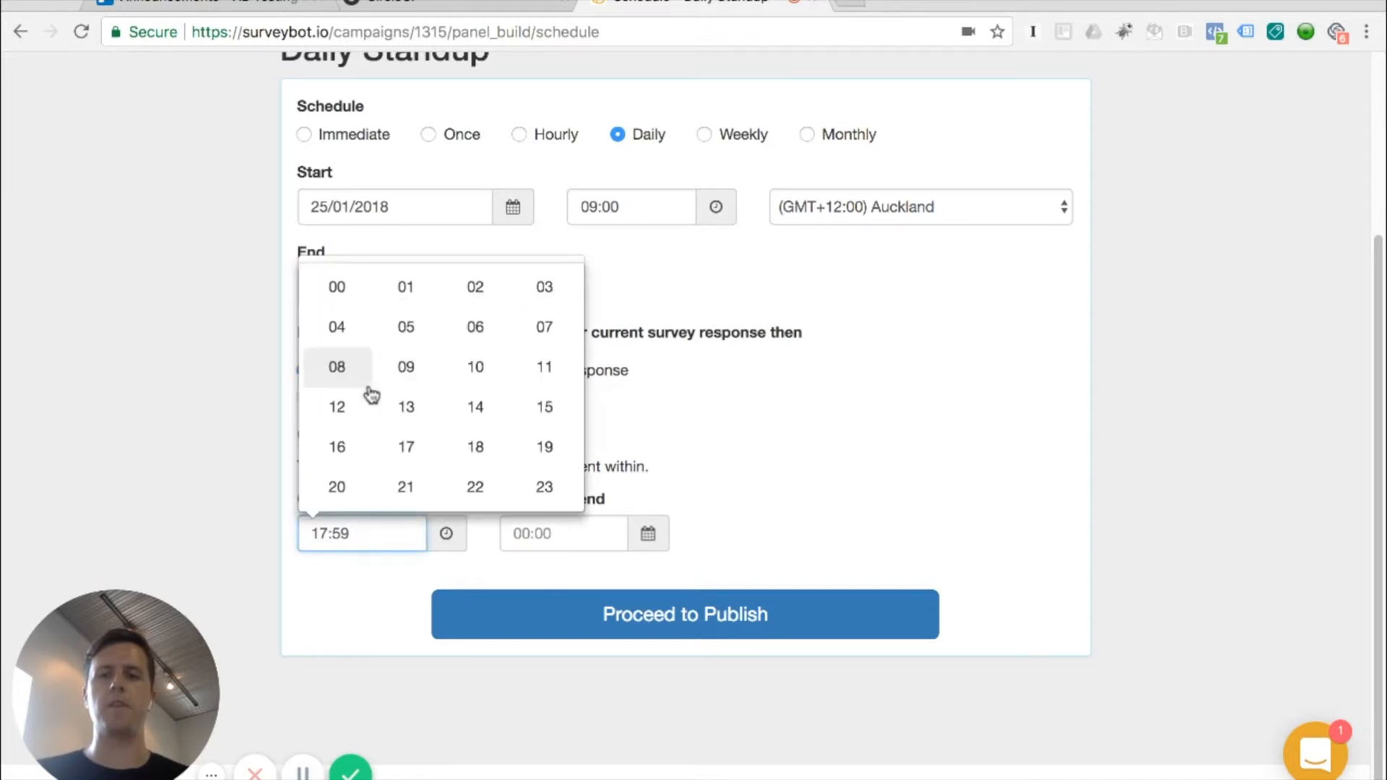
{"action": "left_click", "coordinate": [397, 375]}
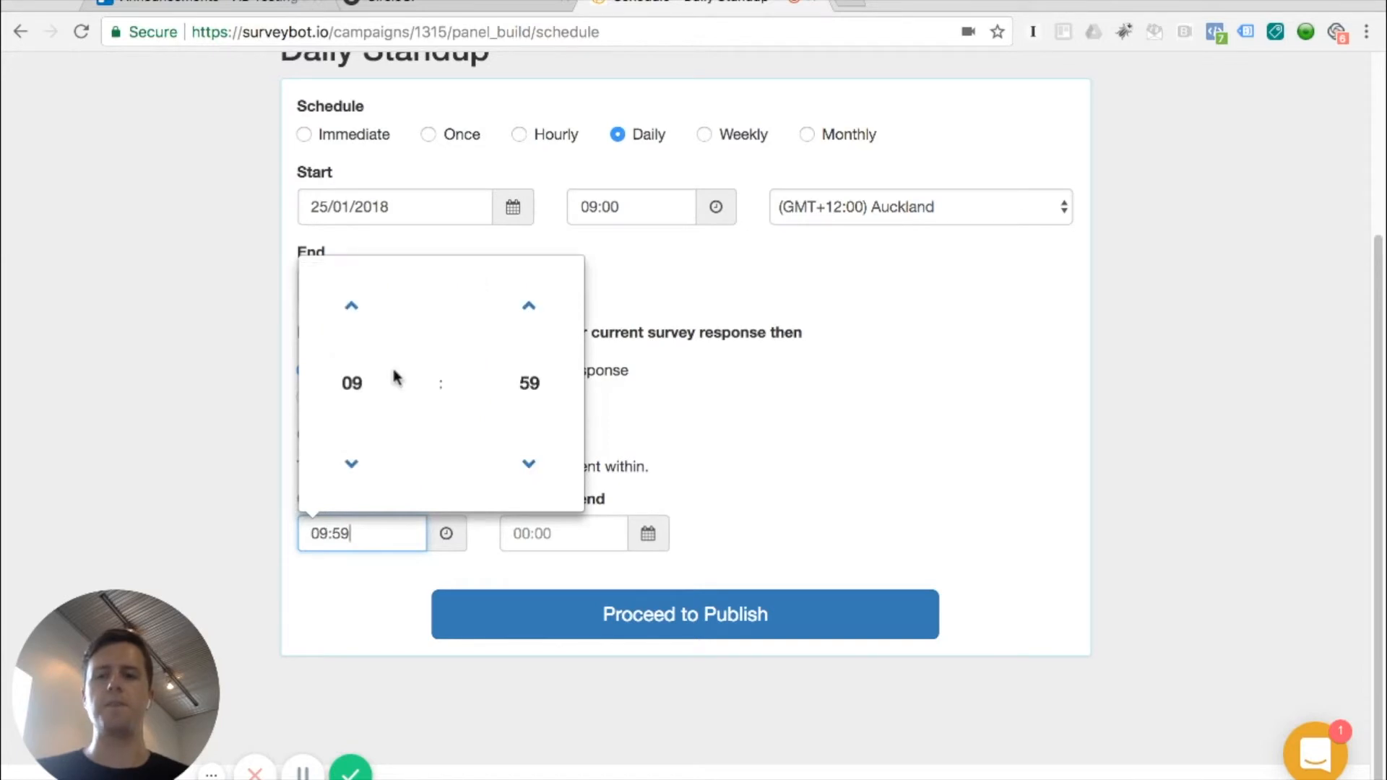
{"action": "left_click", "coordinate": [344, 386]}
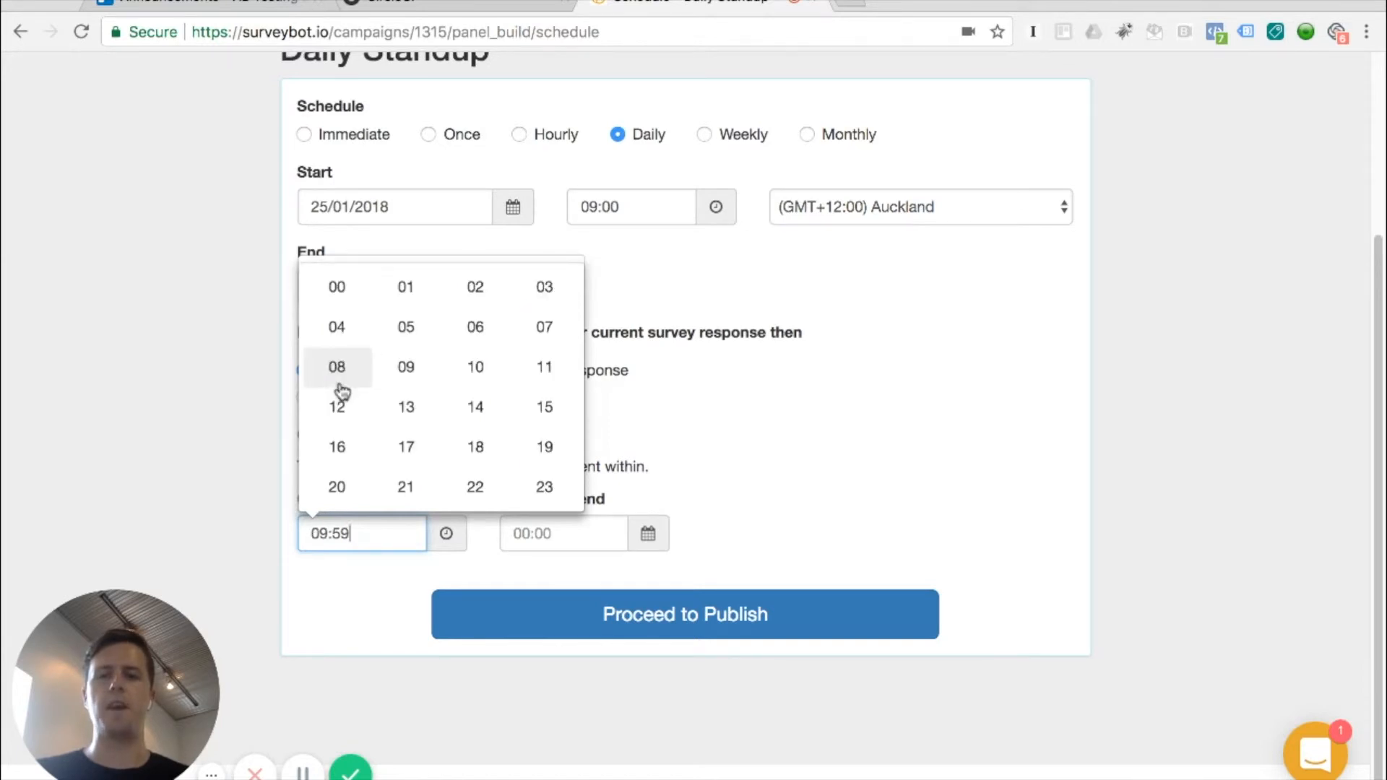
{"action": "left_click", "coordinate": [399, 449]}
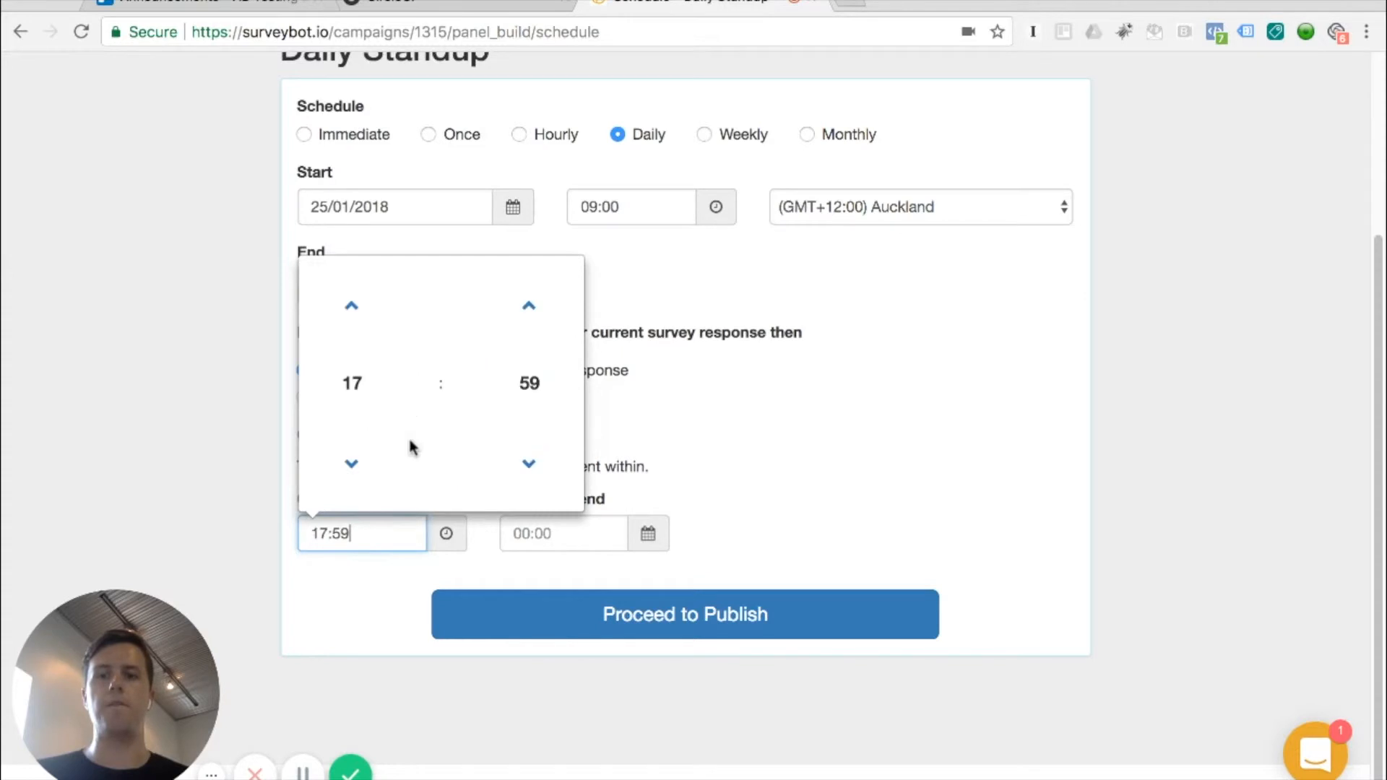
{"action": "left_click", "coordinate": [530, 386]}
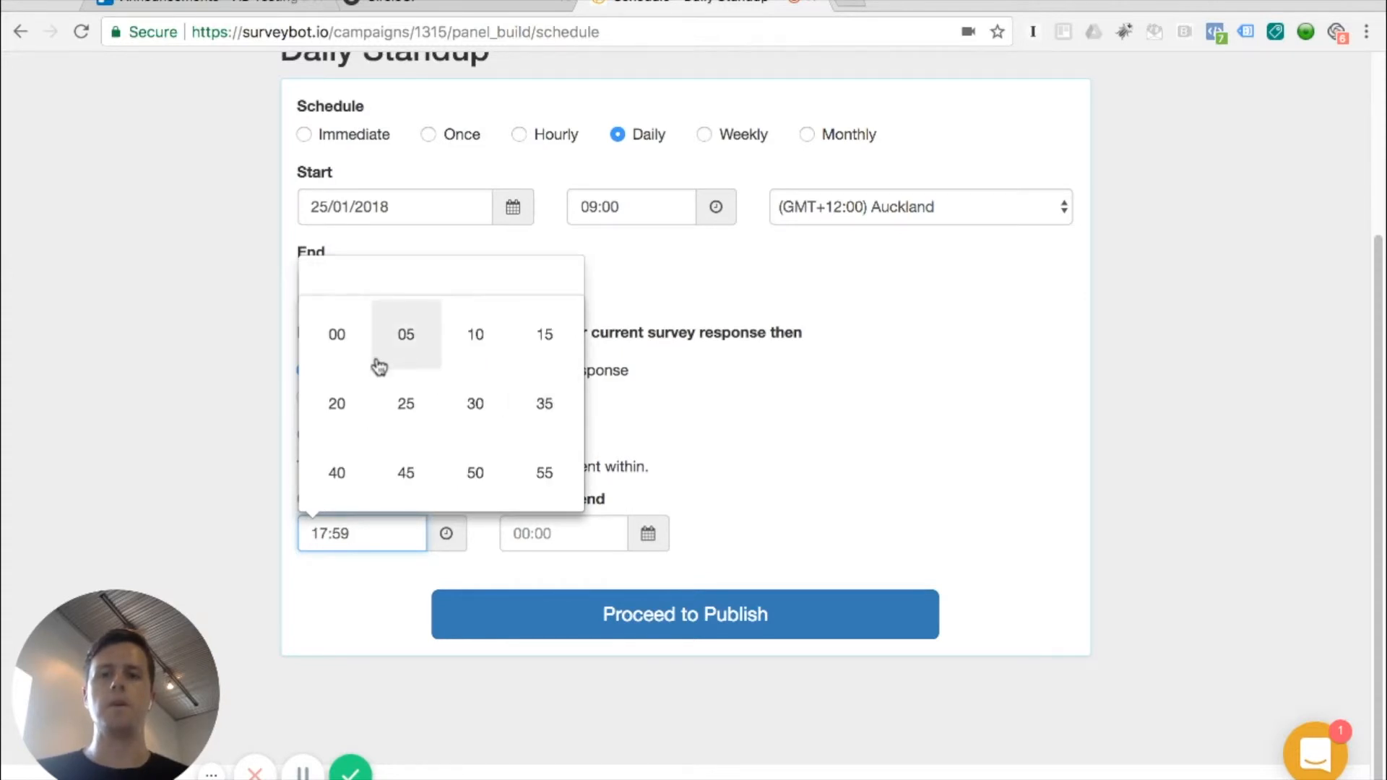
{"action": "left_click", "coordinate": [341, 351]}
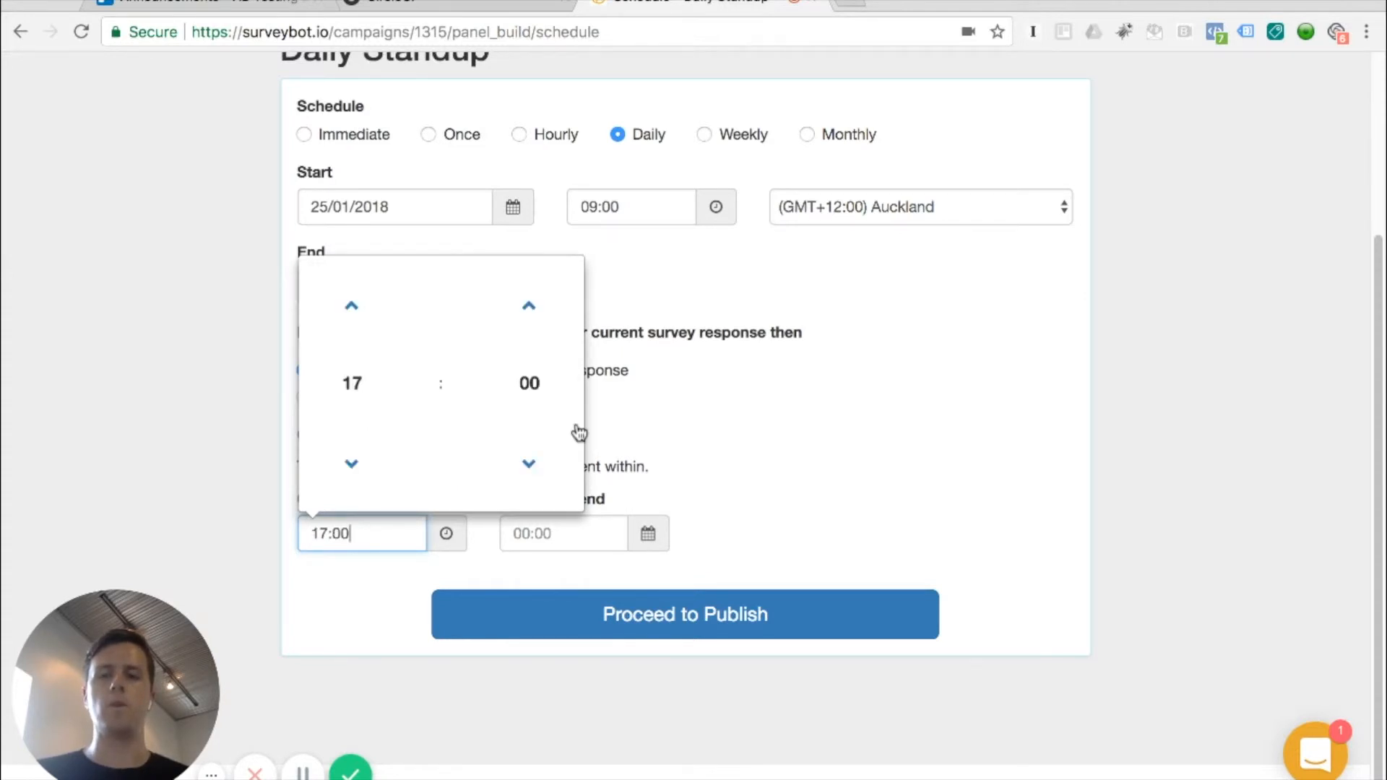
Step: Set the end of the campaign's quiet time to 08:30
{"action": "left_click", "coordinate": [646, 536]}
{"action": "left_click", "coordinate": [555, 384]}
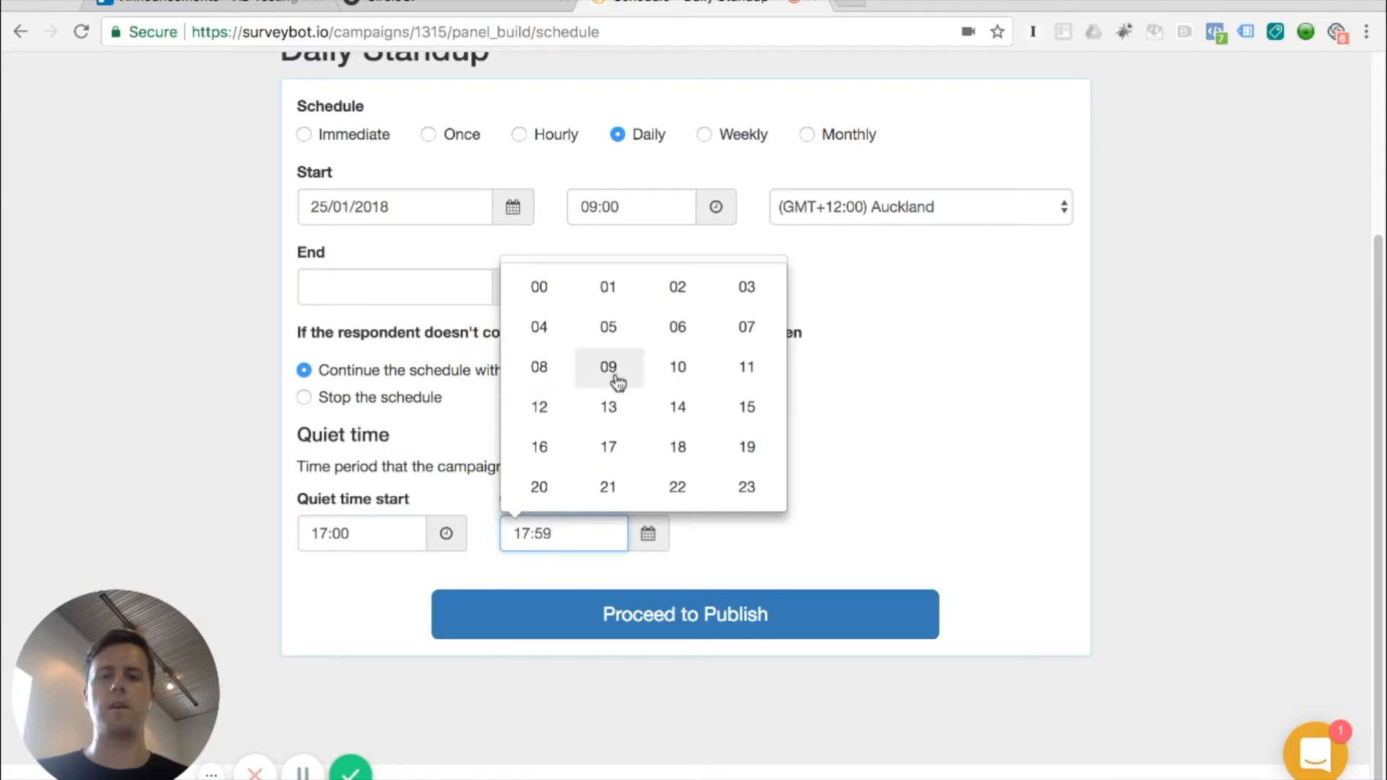
{"action": "left_click", "coordinate": [547, 375]}
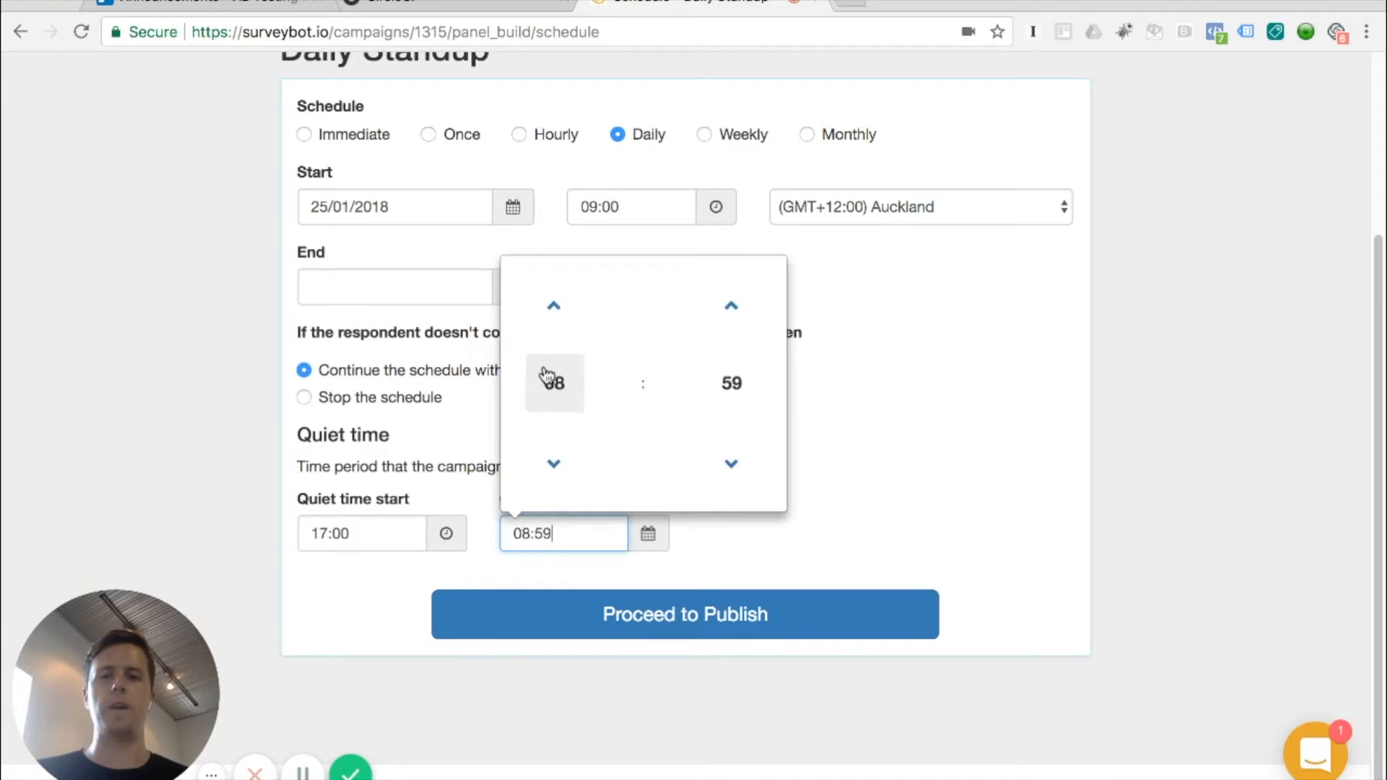
{"action": "left_click", "coordinate": [747, 384]}
{"action": "left_click", "coordinate": [673, 384]}
{"action": "left_click", "coordinate": [870, 452]}
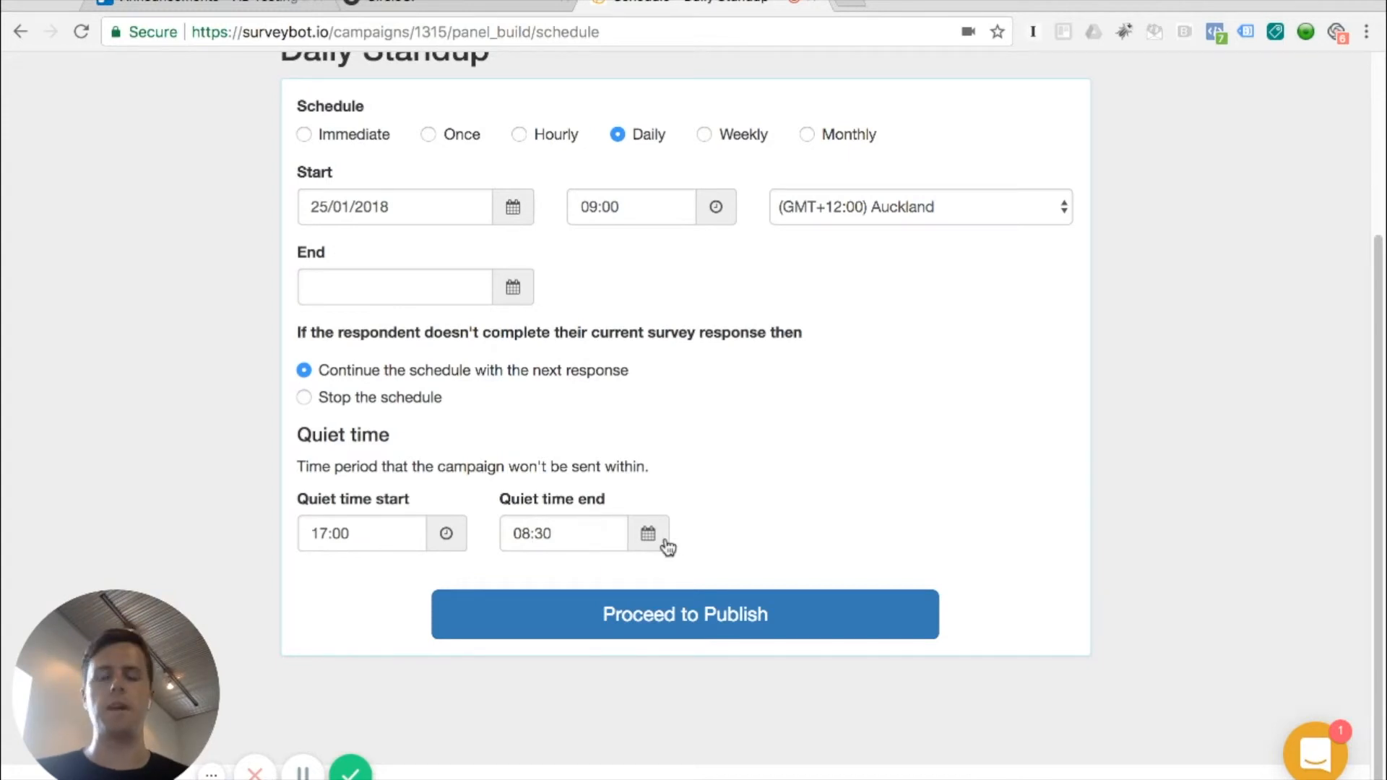
Step: Proceed from scheduling to the publish review and publish the Daily Standup campaign
{"action": "scroll", "coordinate": [666, 548], "scroll_direction": "up", "scroll_amount": 2}
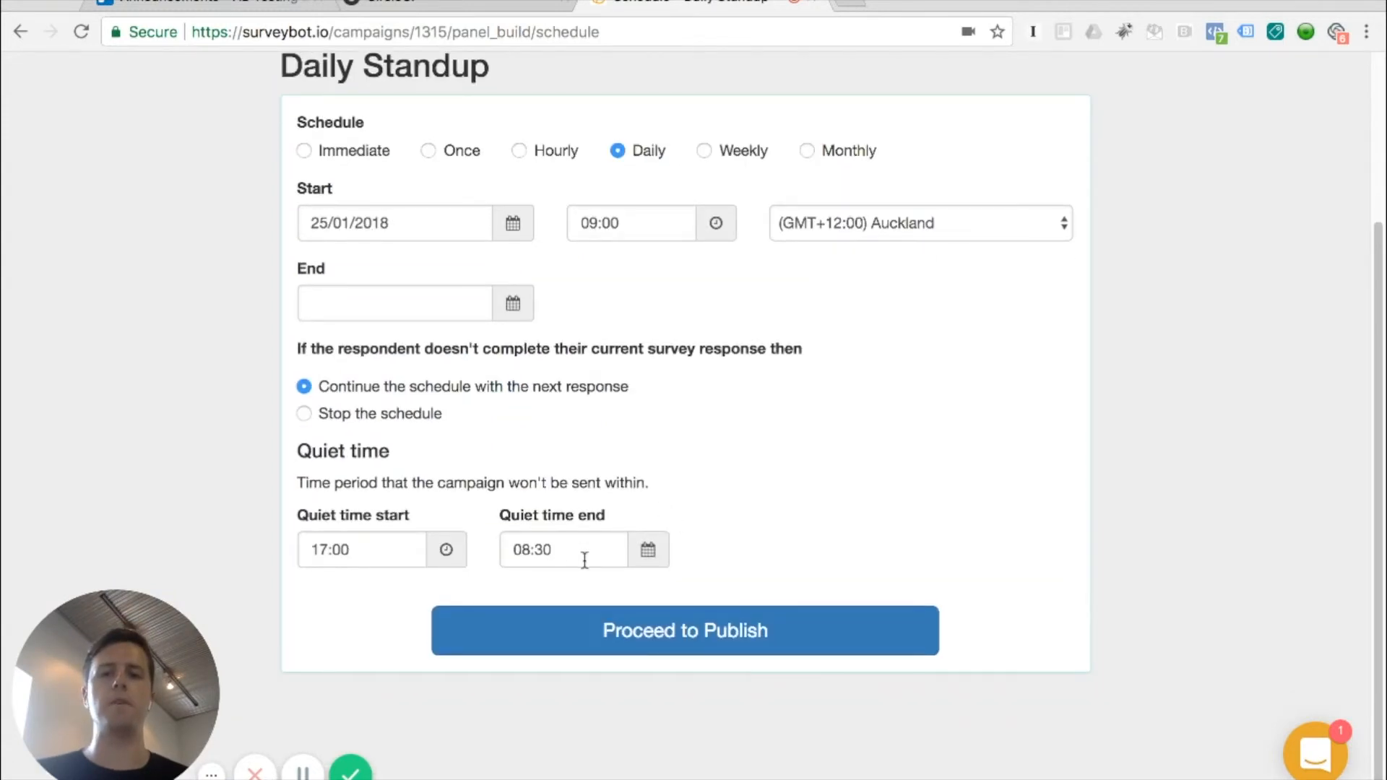
{"action": "scroll", "coordinate": [617, 553], "scroll_direction": "up", "scroll_amount": 3}
{"action": "scroll", "coordinate": [617, 558], "scroll_direction": "down", "scroll_amount": 3}
{"action": "scroll", "coordinate": [617, 557], "scroll_direction": "up", "scroll_amount": 3}
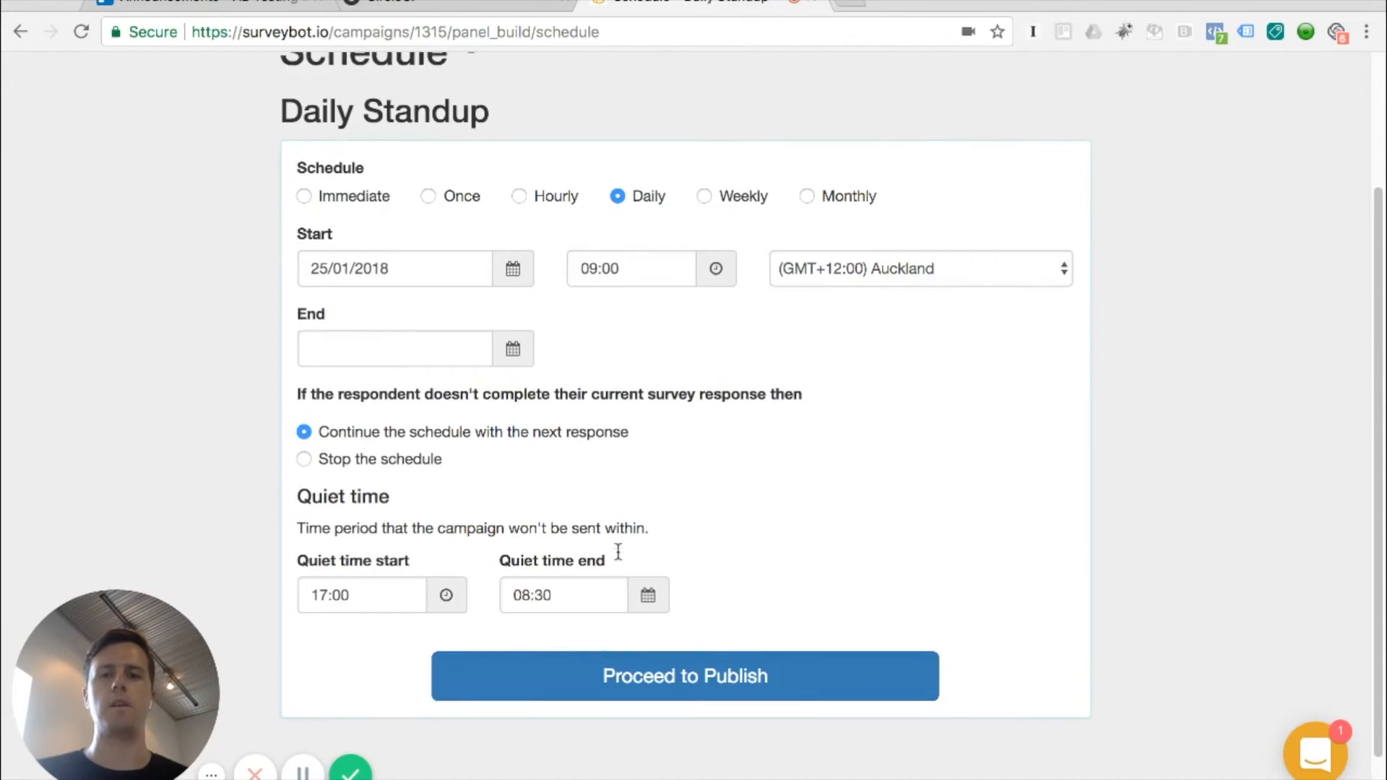
{"action": "scroll", "coordinate": [618, 554], "scroll_direction": "down", "scroll_amount": 2}
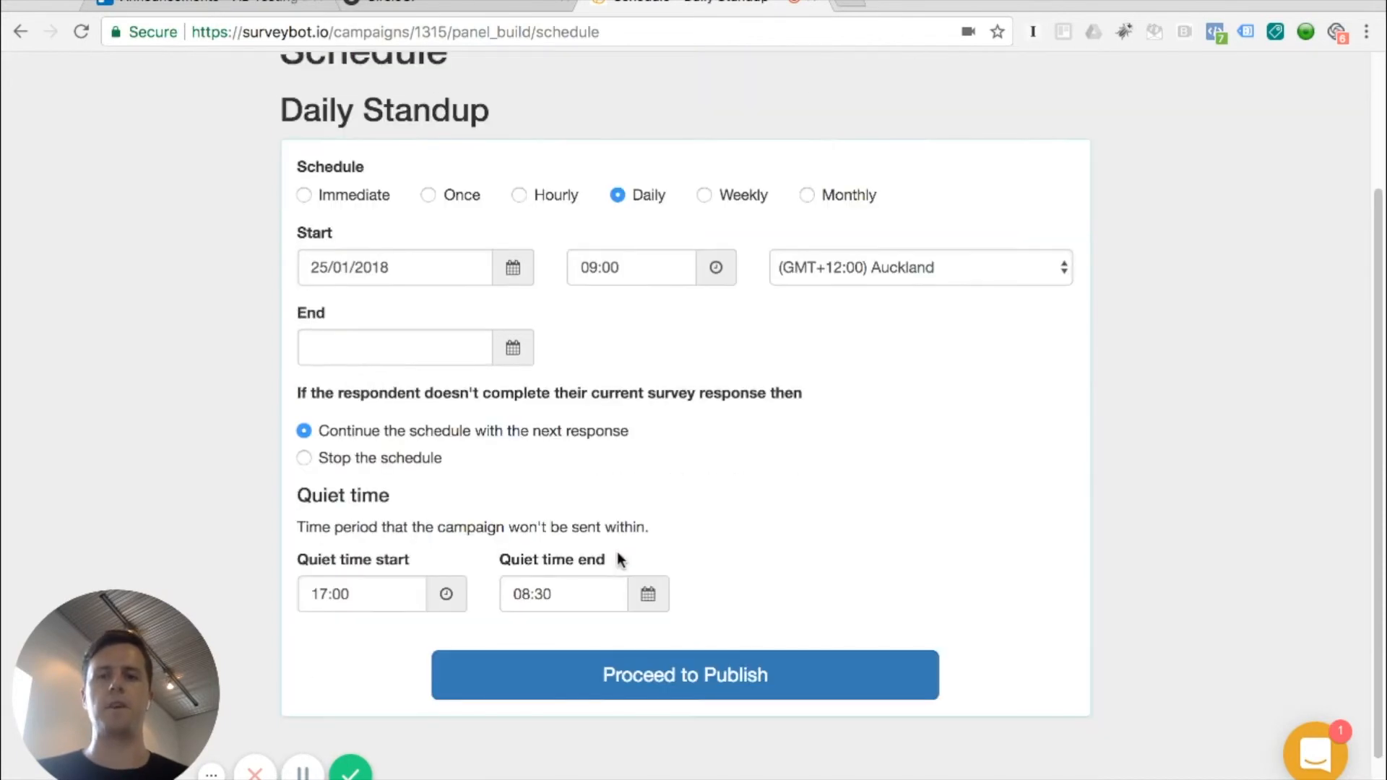
{"action": "left_click", "coordinate": [614, 672]}
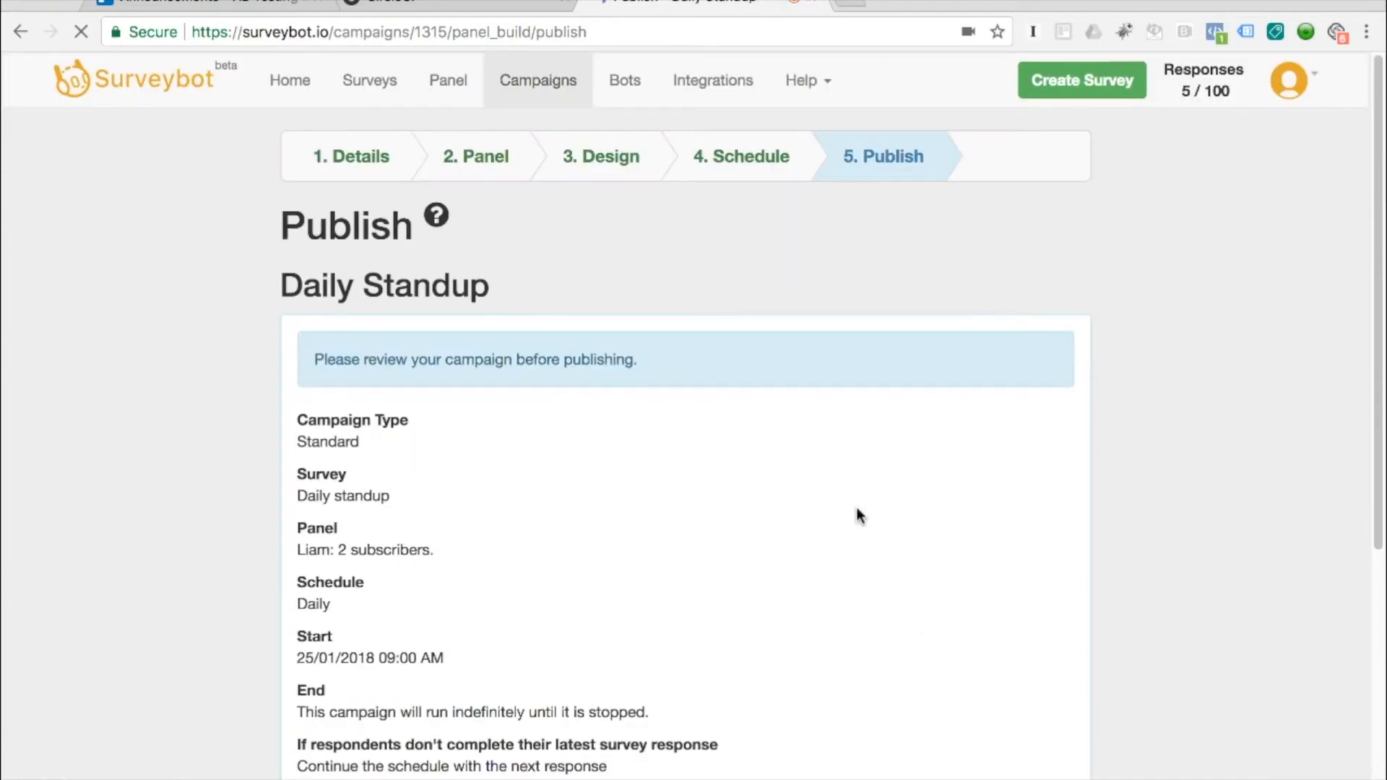
{"action": "scroll", "coordinate": [679, 651], "scroll_direction": "down", "scroll_amount": 1}
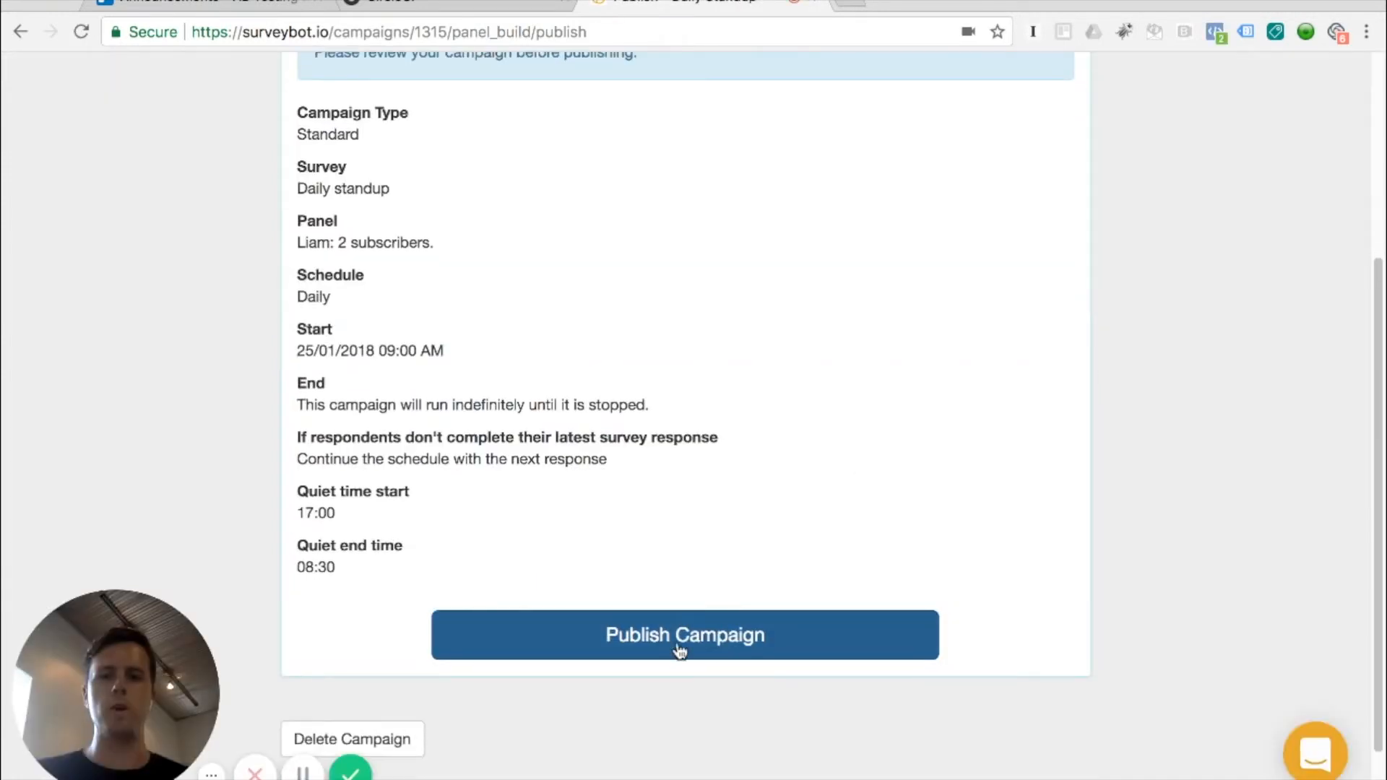
{"action": "left_click", "coordinate": [679, 641]}
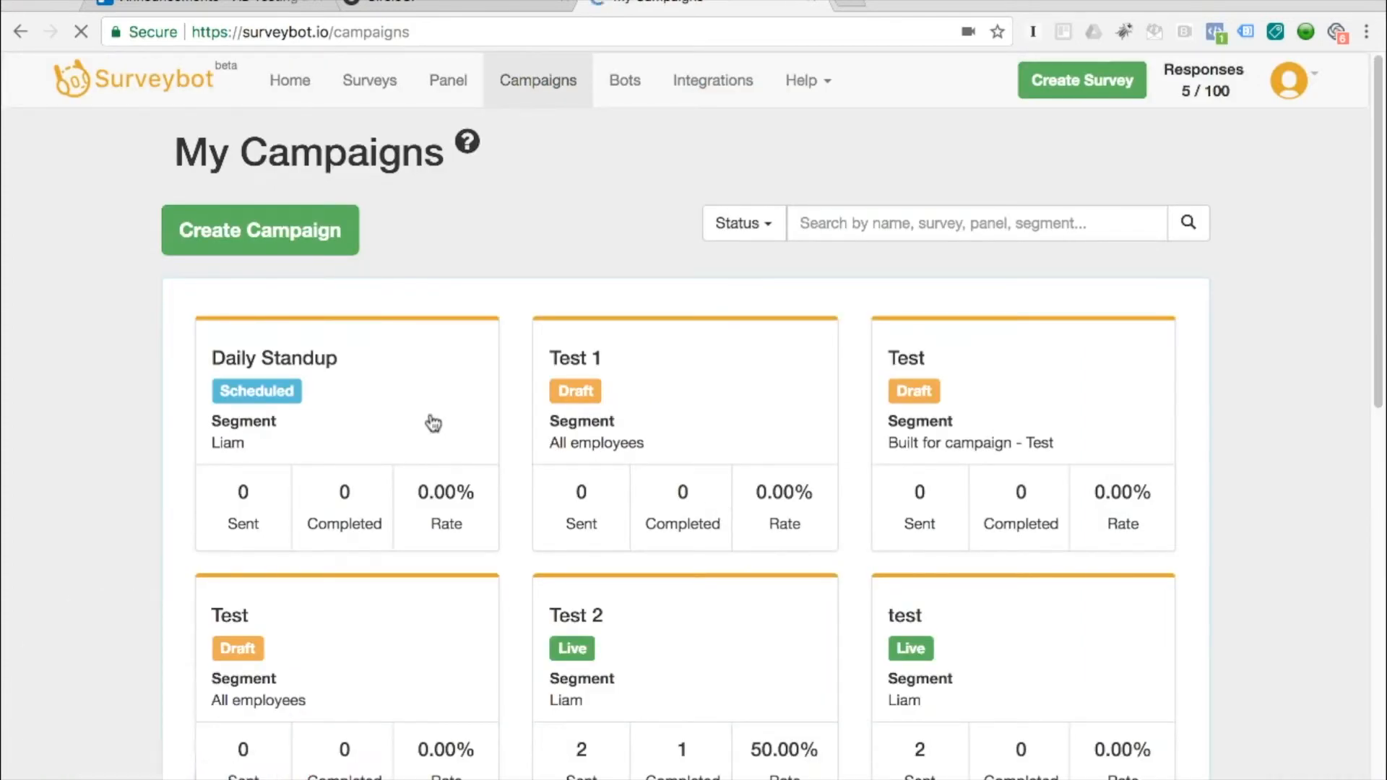
Step: Open the Daily Standup campaign and examine its overall scheduled, sent and completed statistics
{"action": "left_click", "coordinate": [344, 401]}
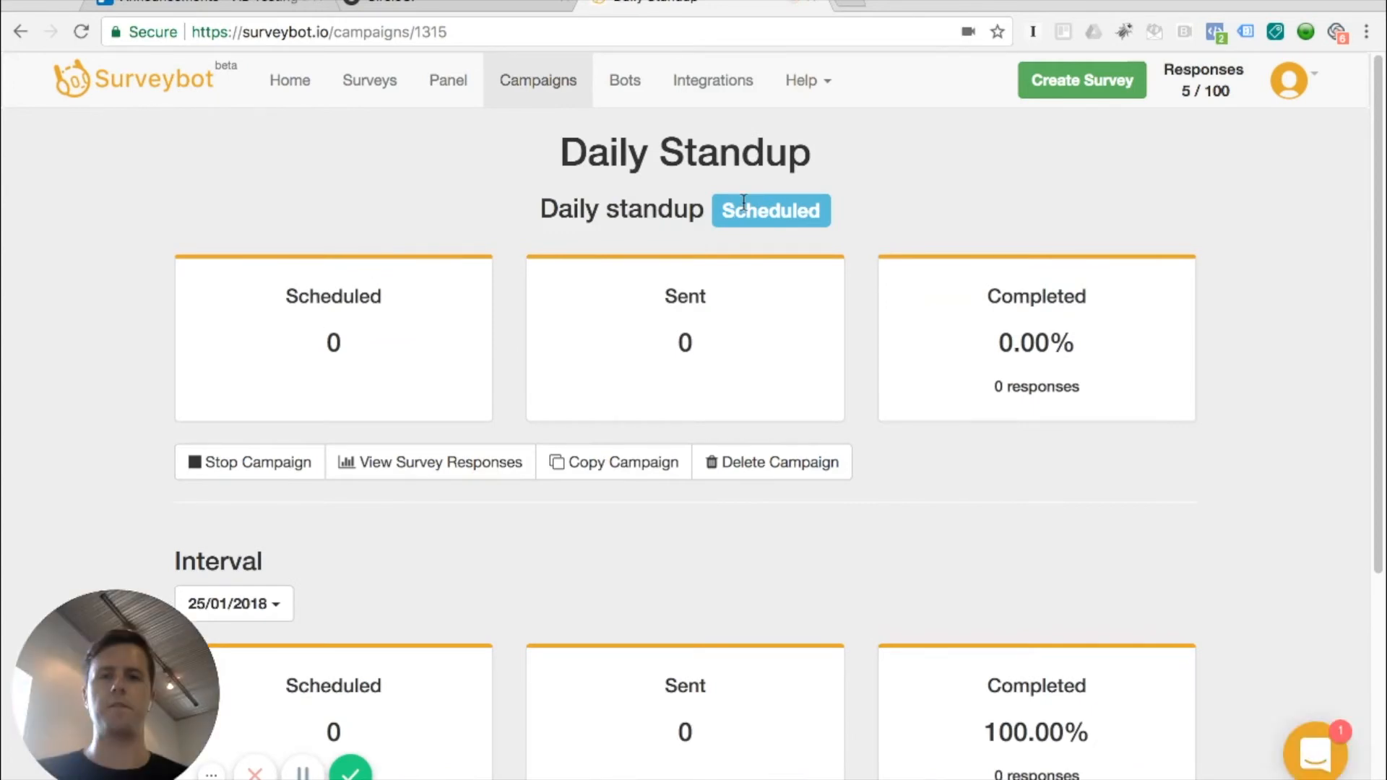
{"action": "left_click_drag", "start_coordinate": [716, 209], "coordinate": [535, 213]}
{"action": "left_click", "coordinate": [453, 248]}
{"action": "scroll", "coordinate": [452, 249], "scroll_direction": "down", "scroll_amount": 5}
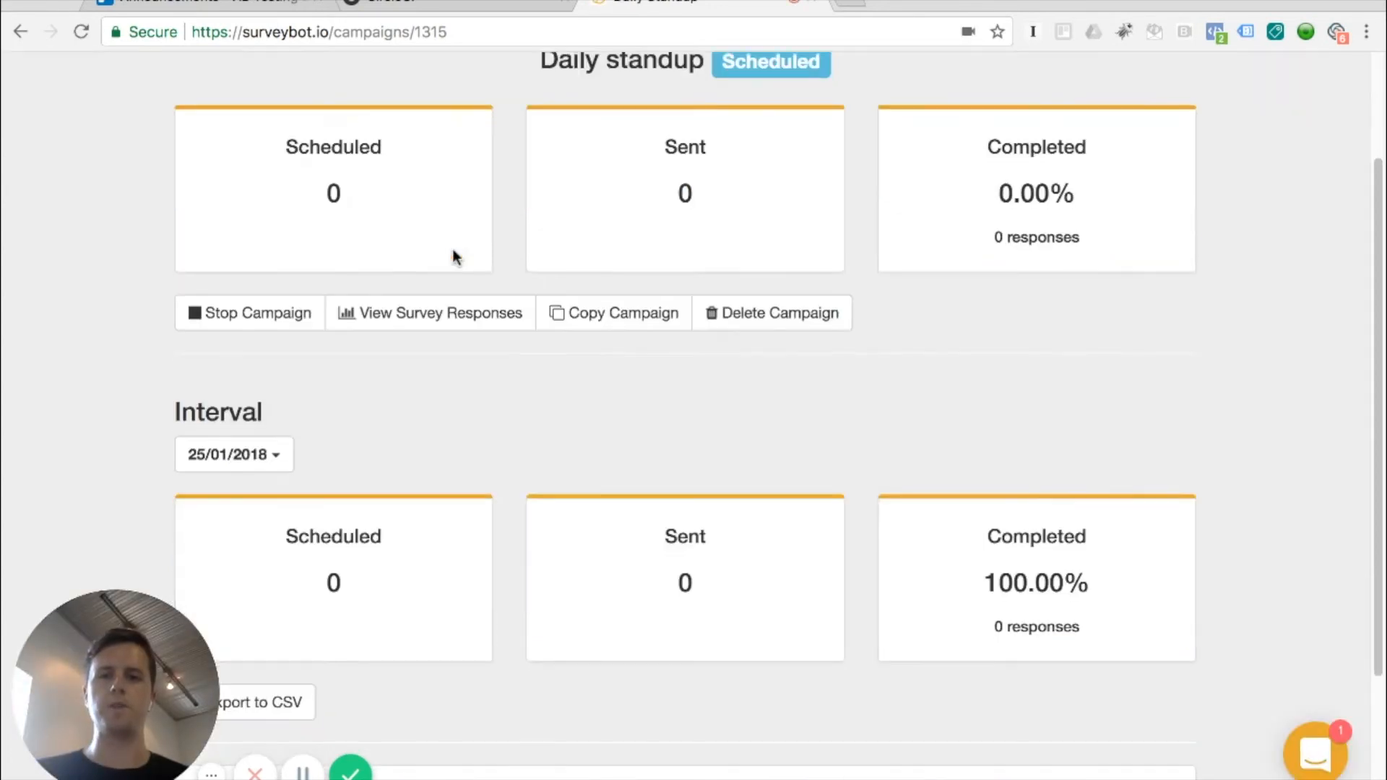
{"action": "scroll", "coordinate": [435, 292], "scroll_direction": "up", "scroll_amount": 5}
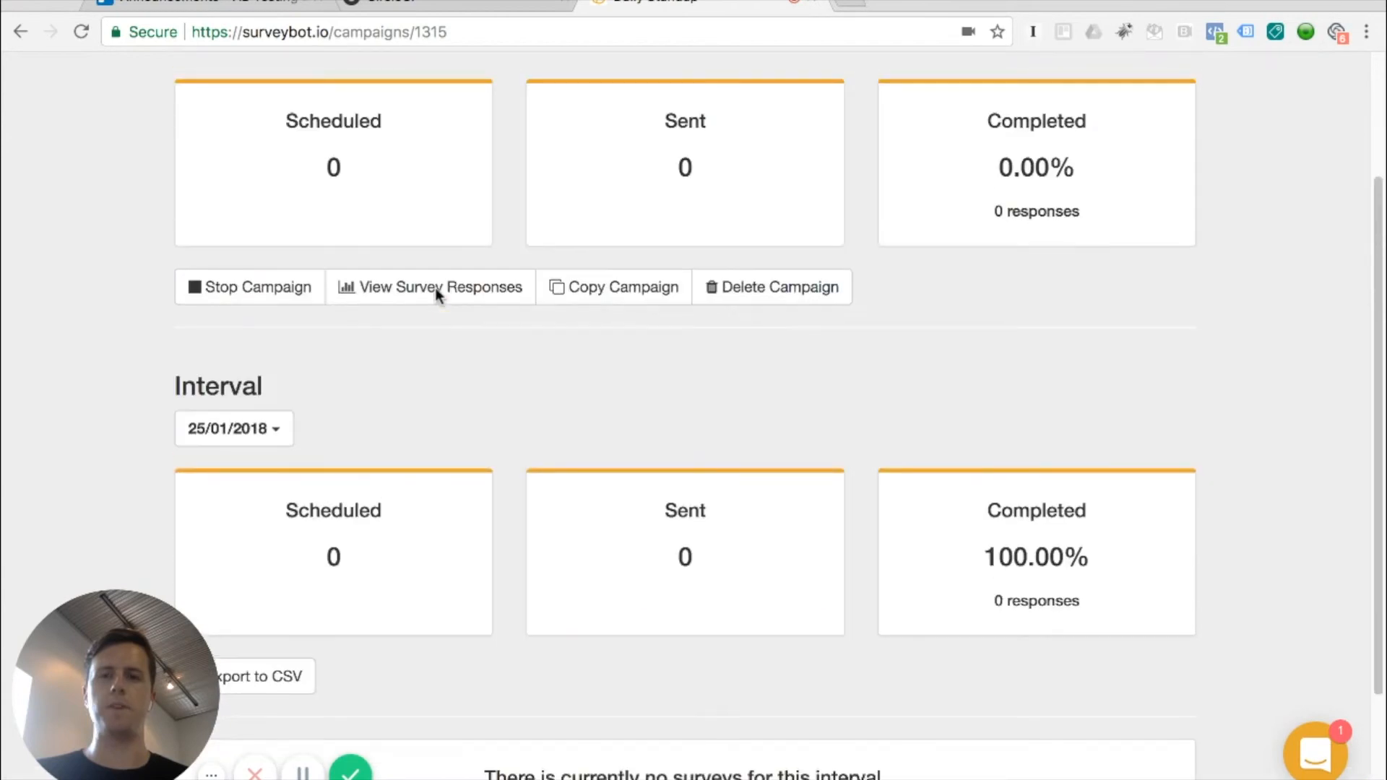
{"action": "scroll", "coordinate": [435, 292], "scroll_direction": "down", "scroll_amount": 3}
{"action": "scroll", "coordinate": [436, 290], "scroll_direction": "down", "scroll_amount": 2}
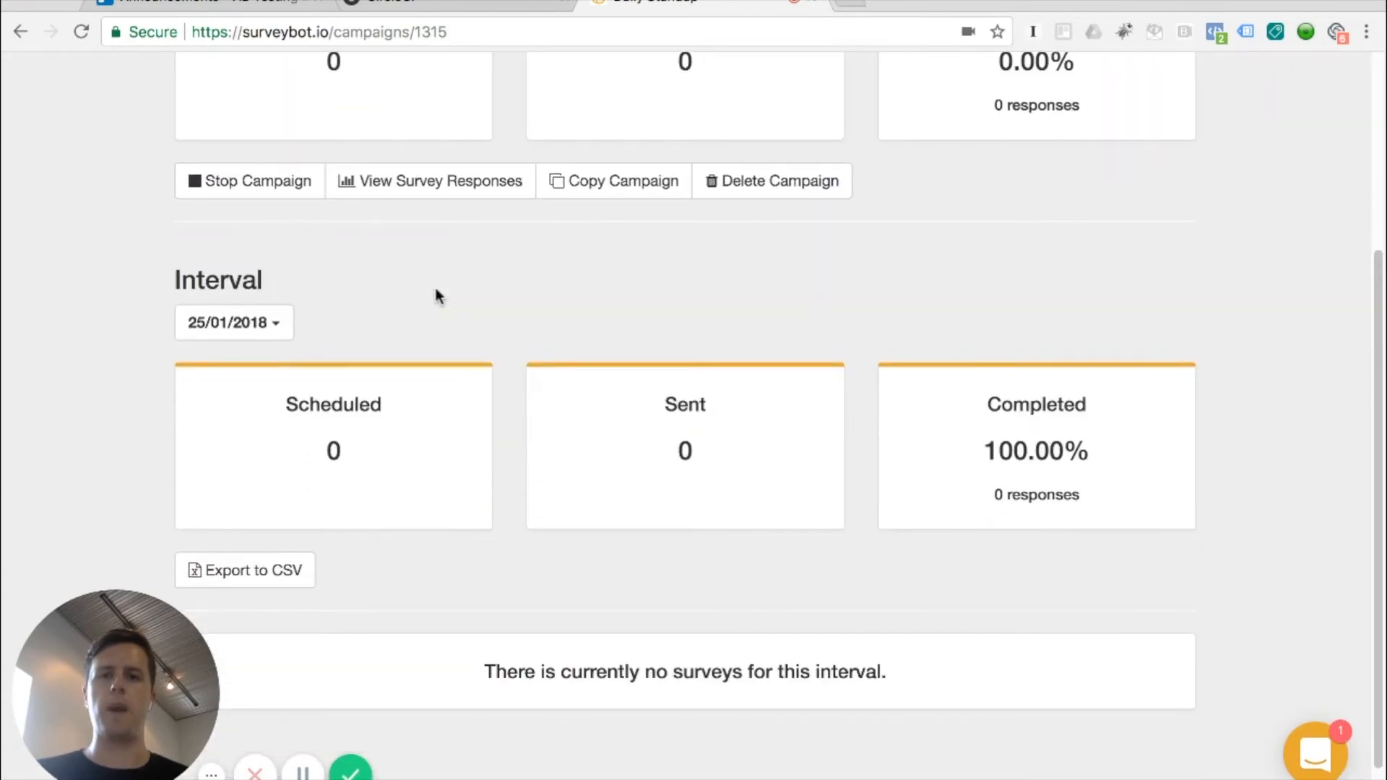
Step: Check the available intervals and examine the scheduled, sent and completed figures for the 25/01/2018 interval
{"action": "left_click", "coordinate": [263, 270]}
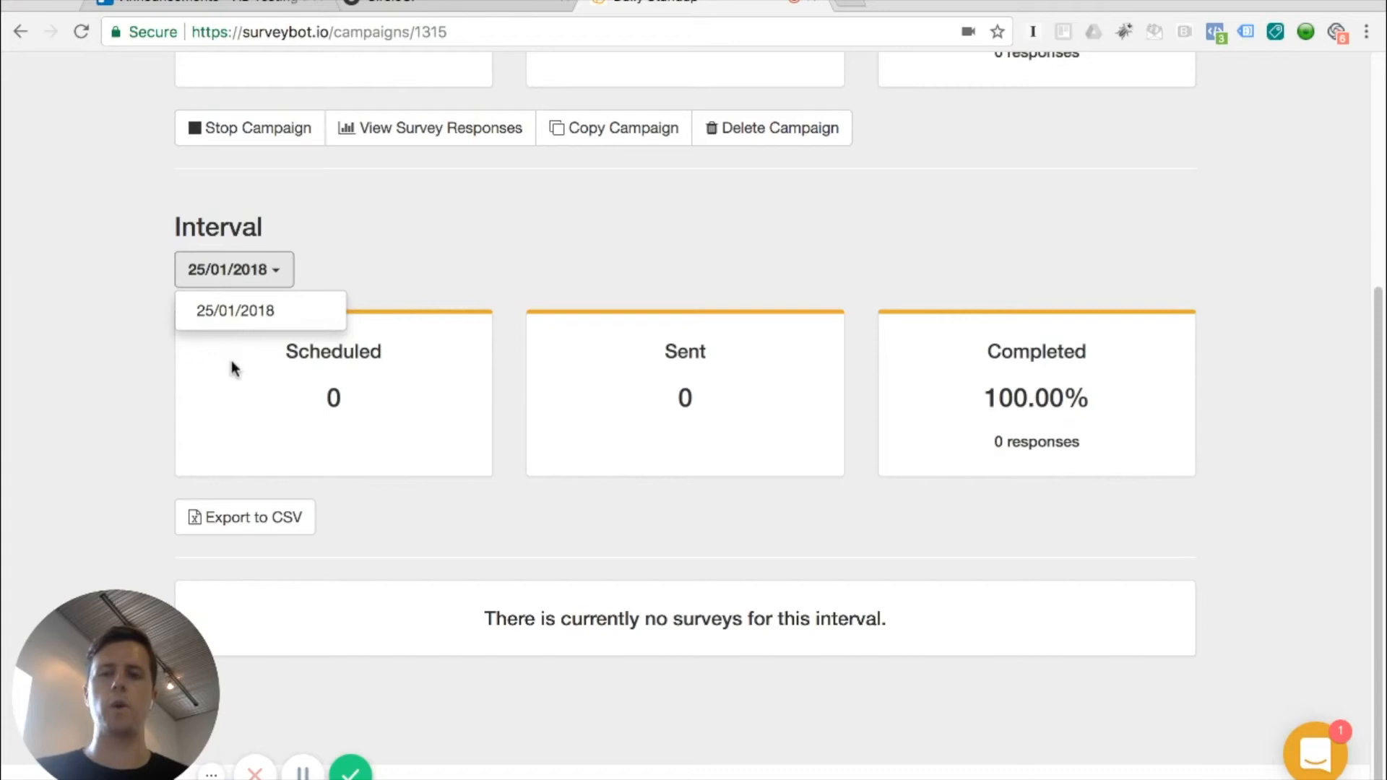
{"action": "left_click", "coordinate": [248, 336]}
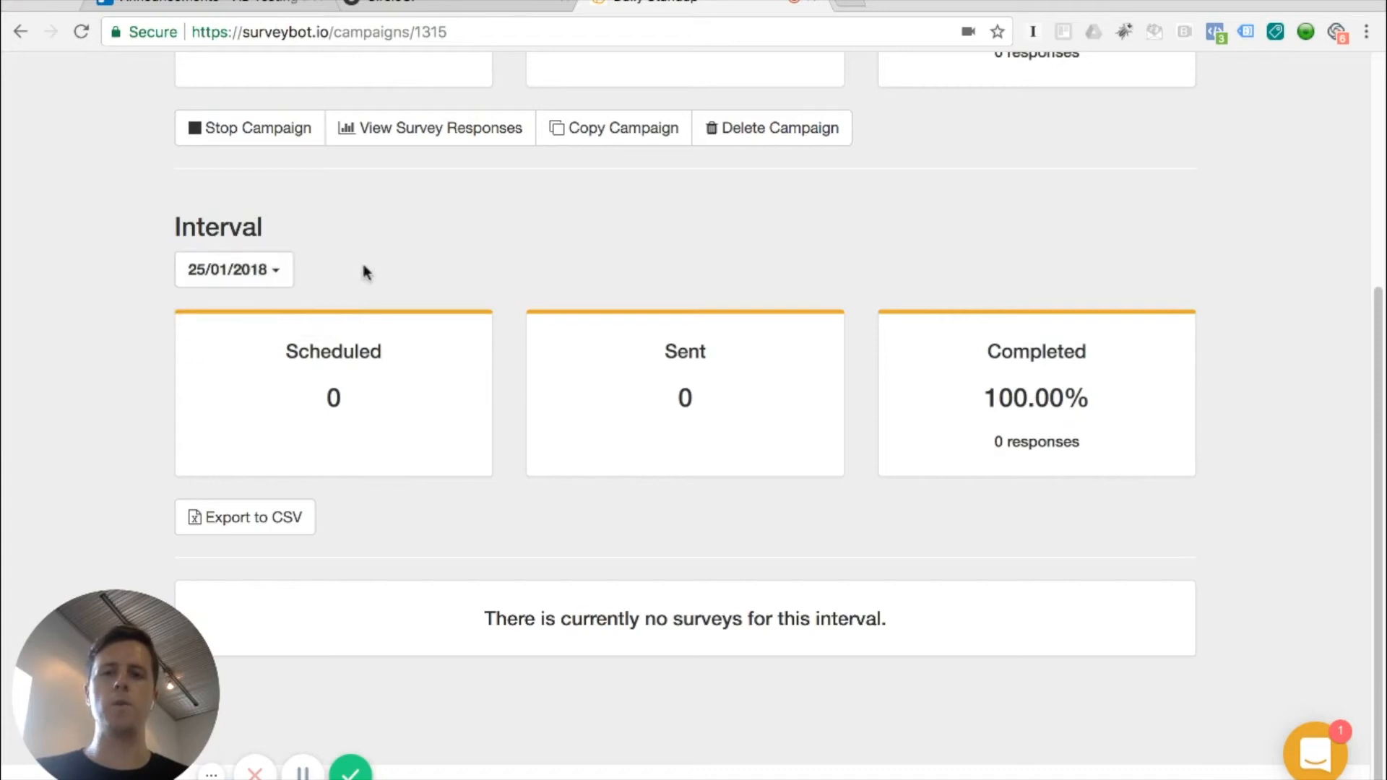
{"action": "double_click", "coordinate": [334, 398]}
{"action": "double_click", "coordinate": [673, 398]}
{"action": "left_click", "coordinate": [1011, 424]}
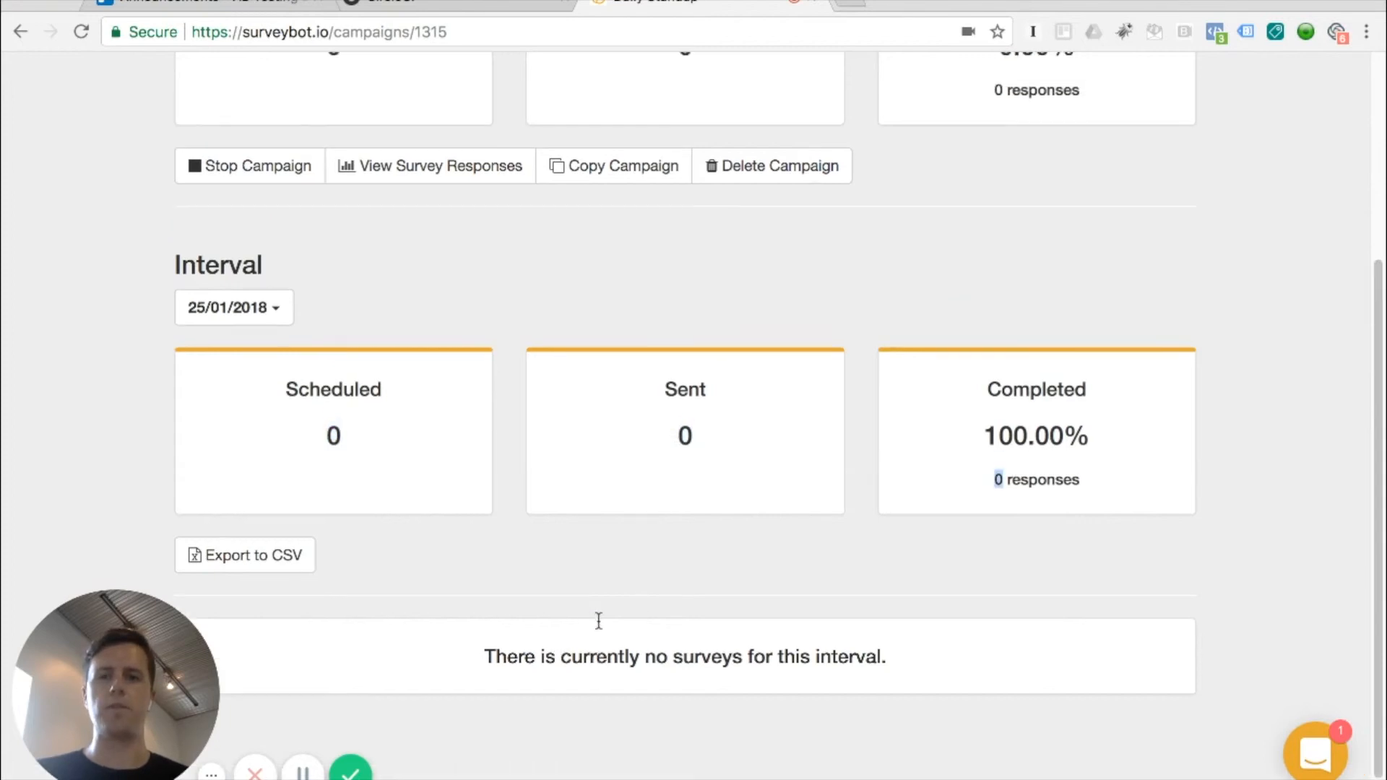
{"action": "scroll", "coordinate": [599, 620], "scroll_direction": "up", "scroll_amount": 5}
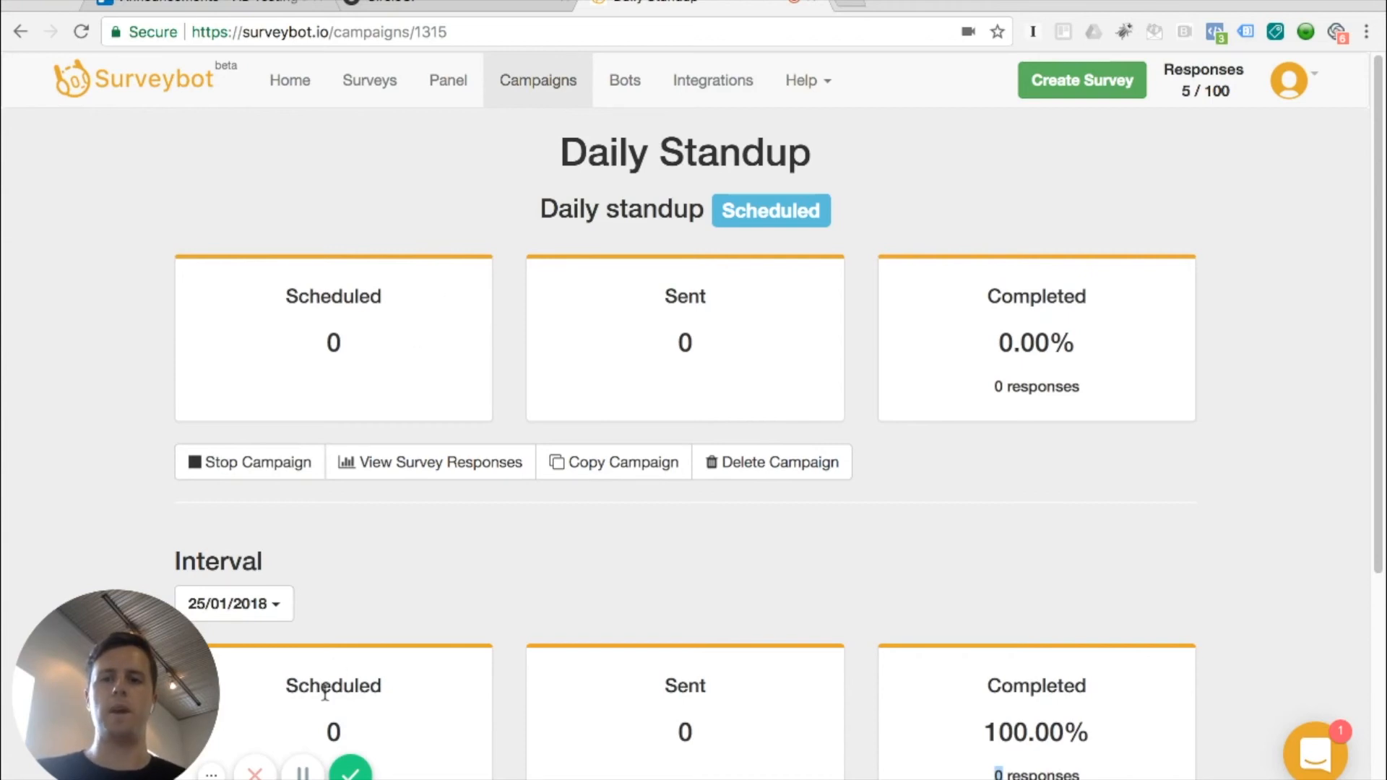
{"action": "scroll", "coordinate": [510, 533], "scroll_direction": "down", "scroll_amount": 2}
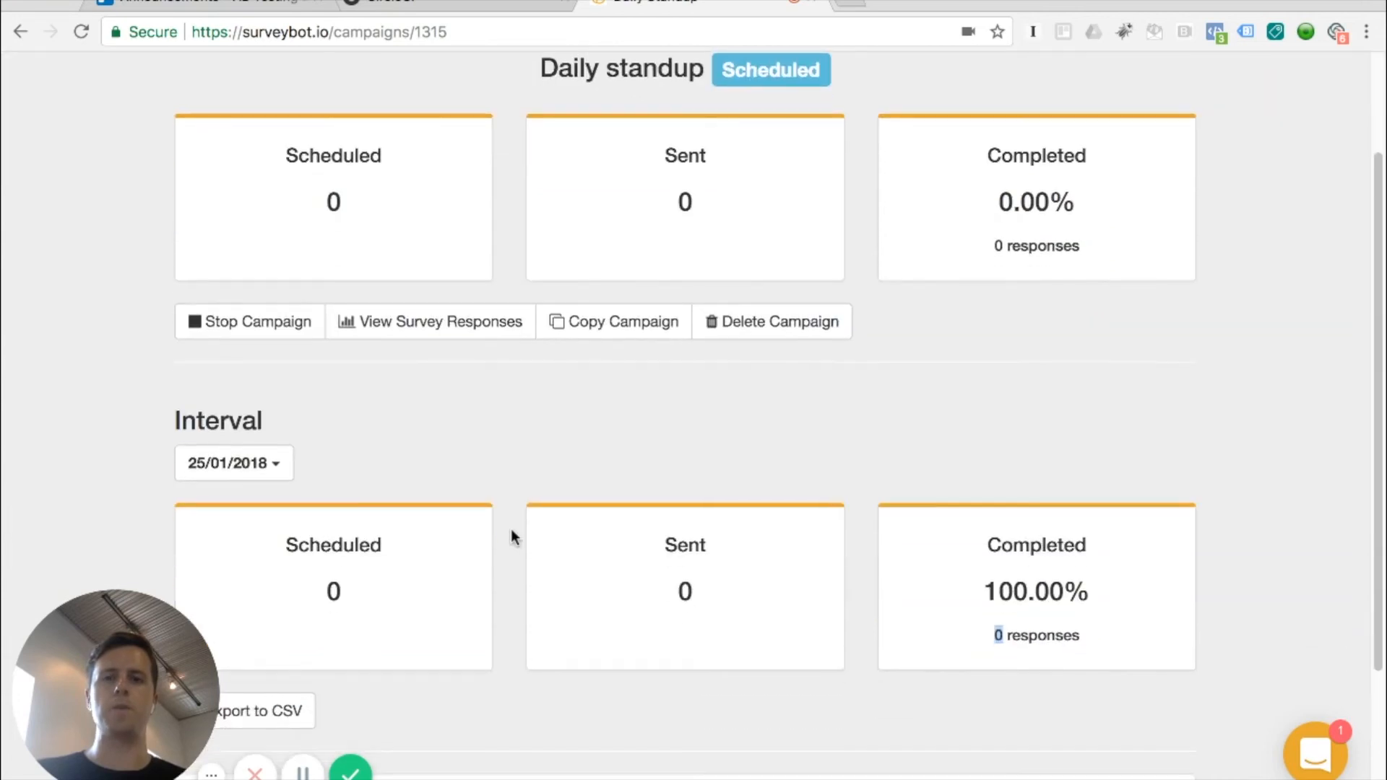
{"action": "scroll", "coordinate": [510, 533], "scroll_direction": "up", "scroll_amount": 2}
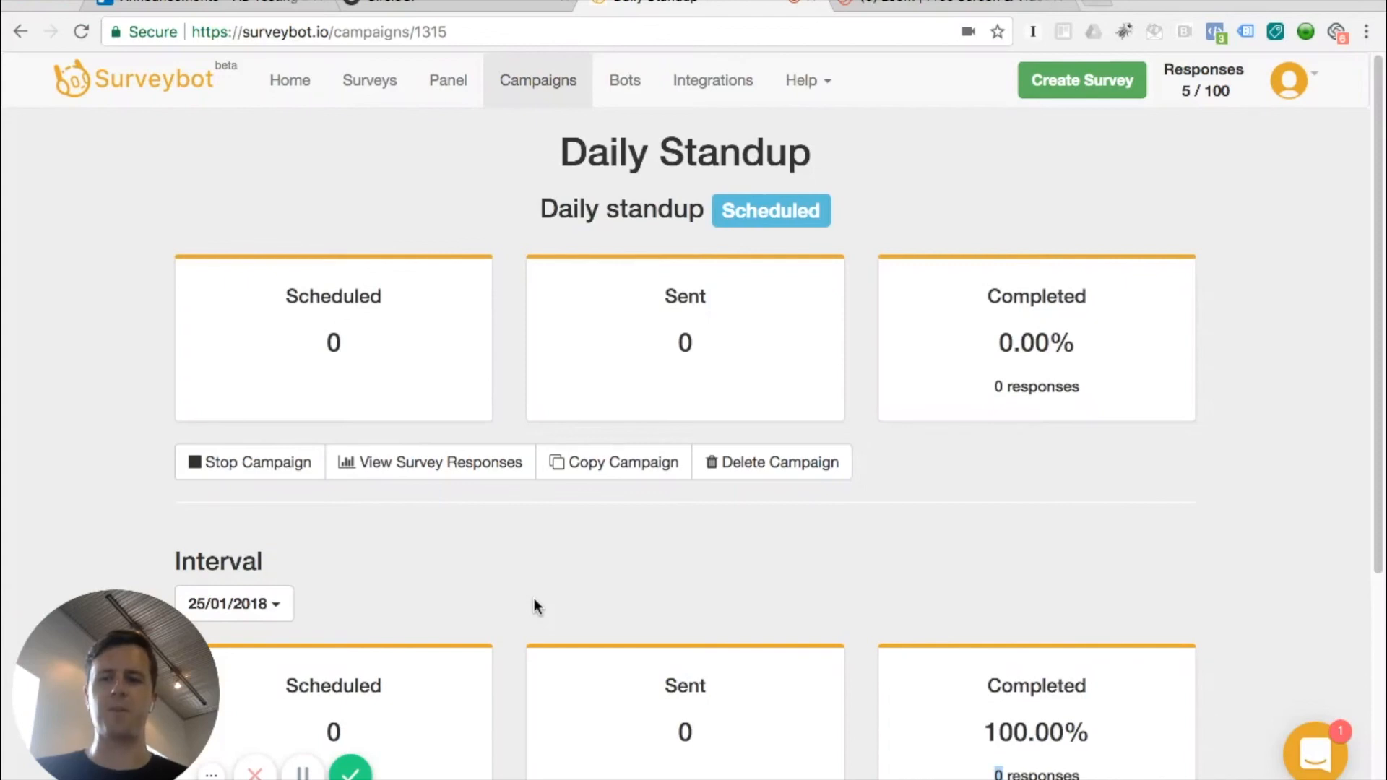
{"action": "left_click", "coordinate": [303, 772]}
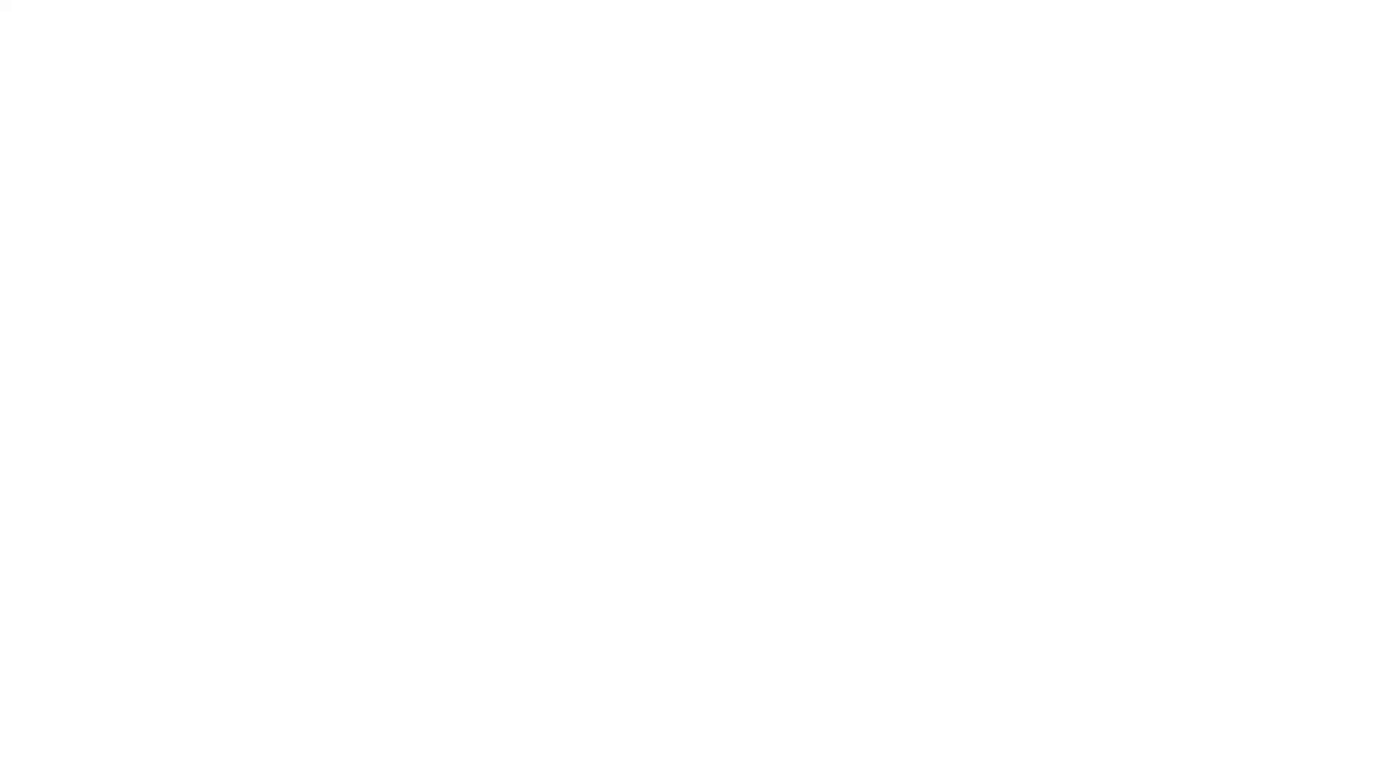